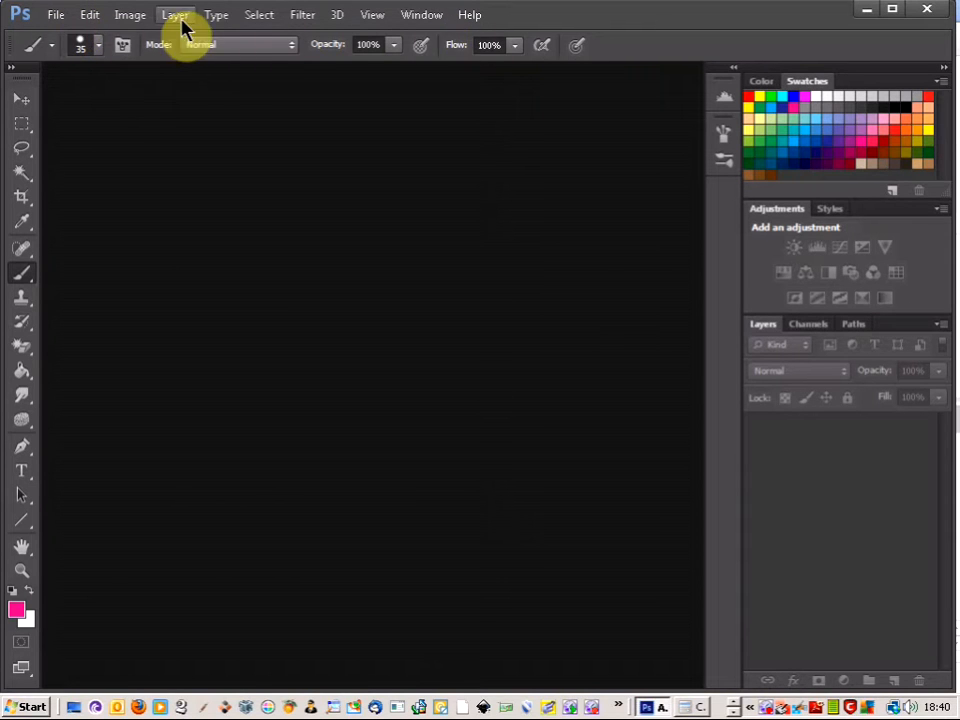
left_click(58, 16)
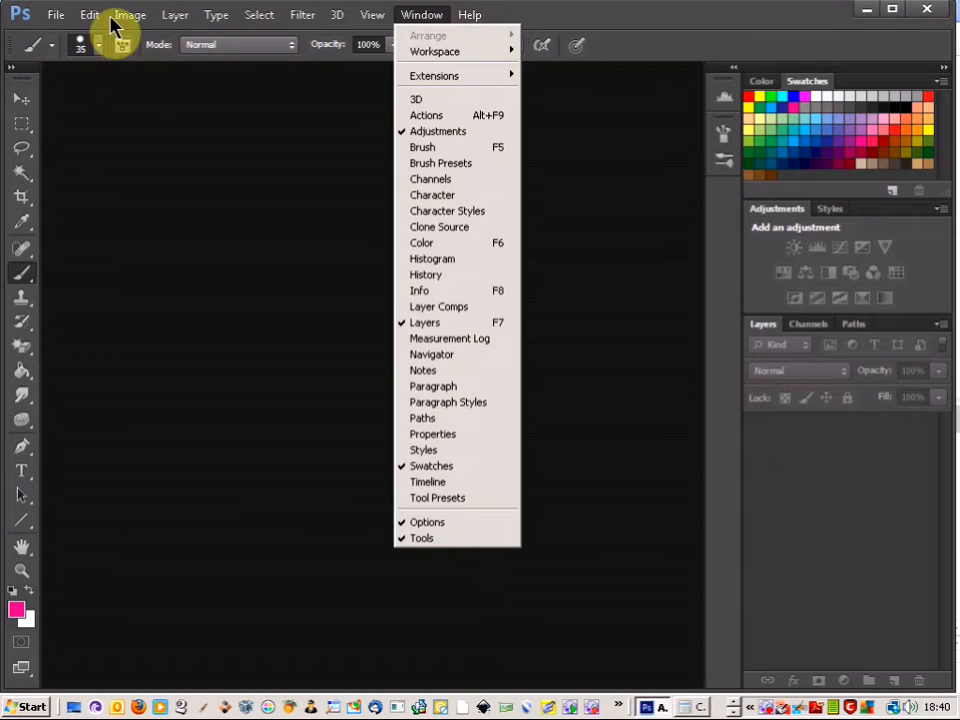
left_click(58, 16)
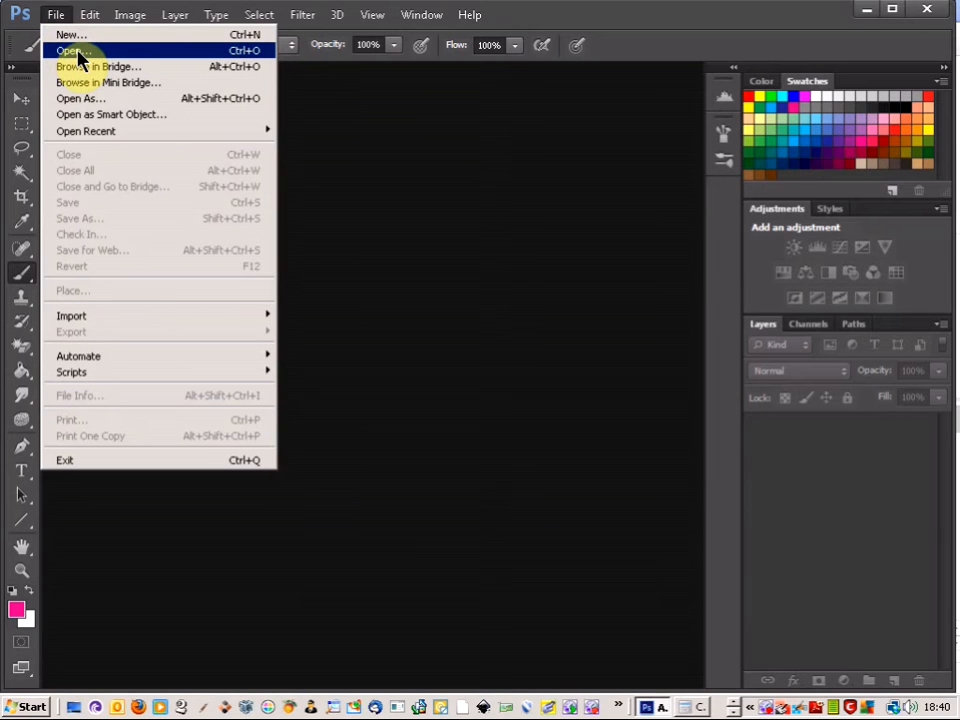
left_click(84, 54)
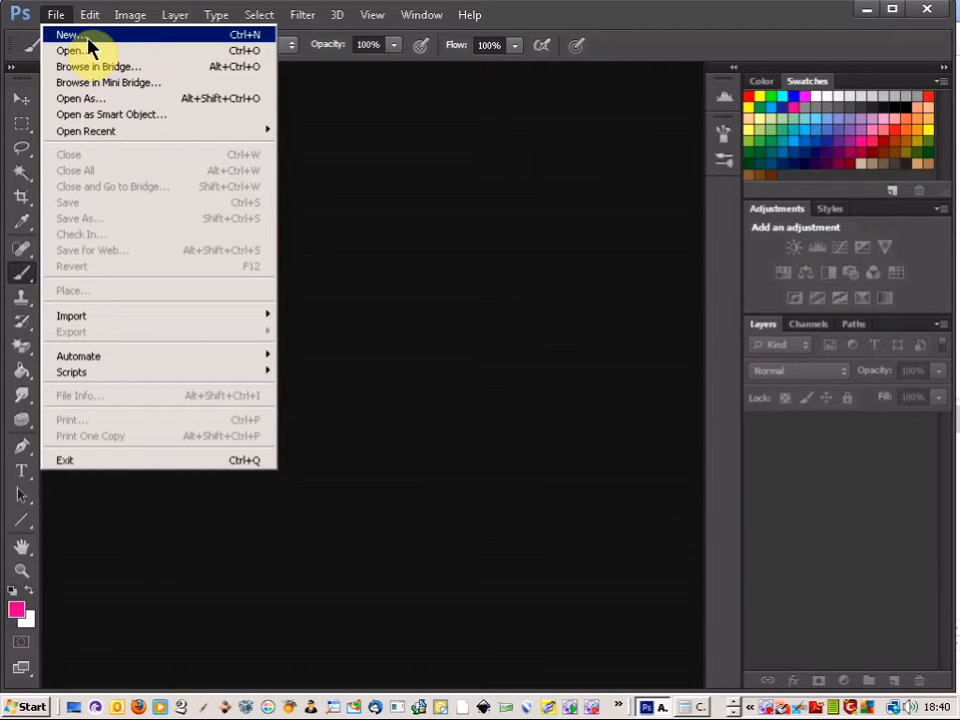
- Switch to Chrome and search Google Images for "dinosaurs" in a new browser tab
key("alt+Tab")
left_click(502, 12)
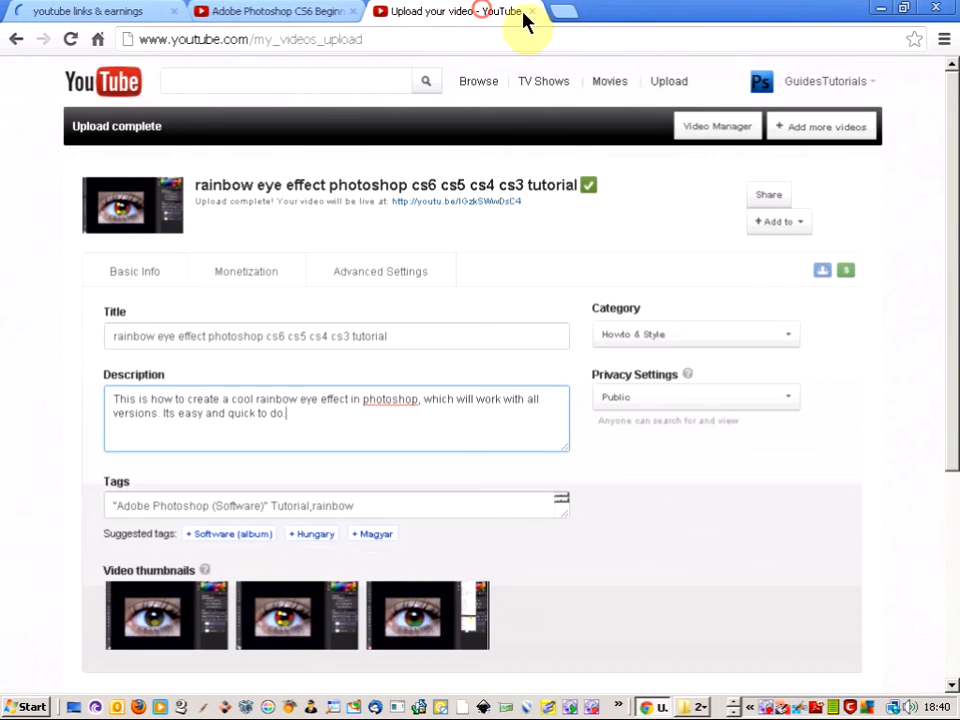
left_click(555, 15)
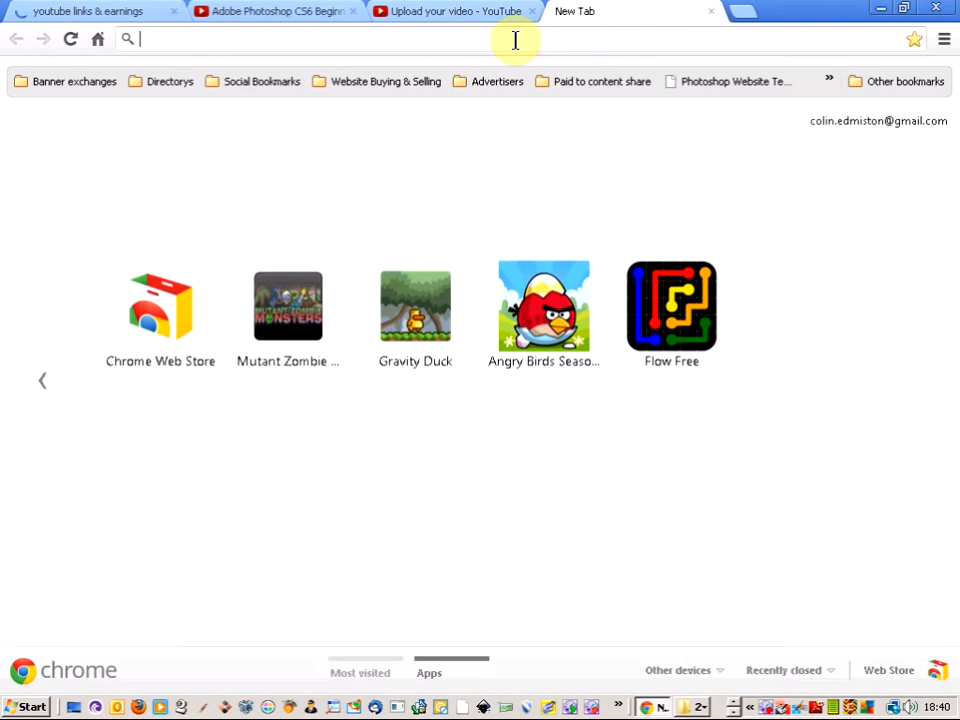
type("dinosa")
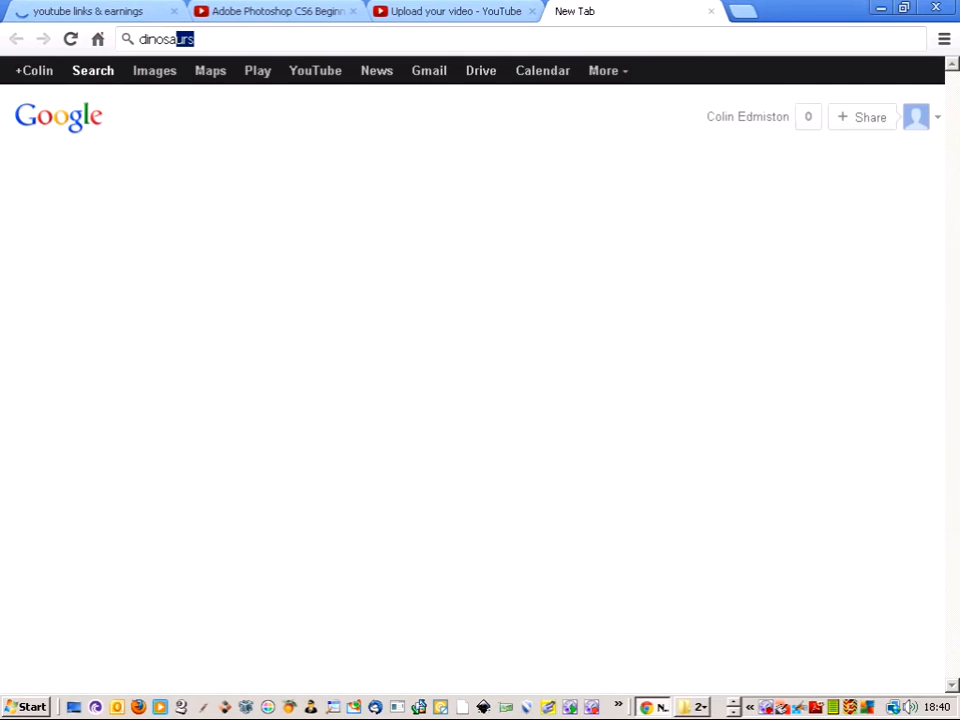
key("Return")
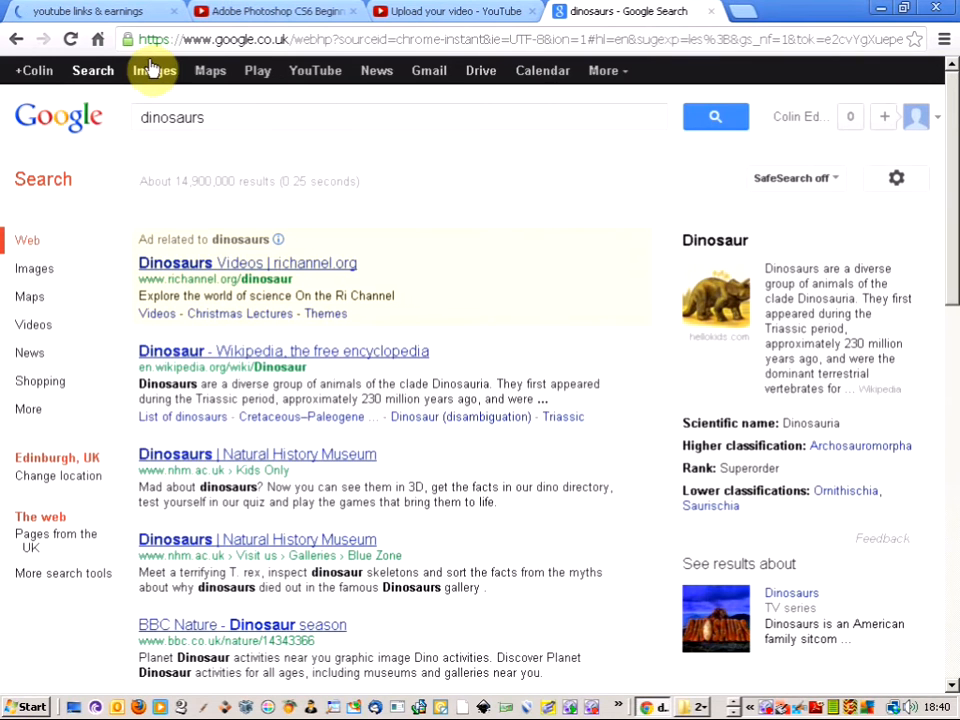
left_click(154, 70)
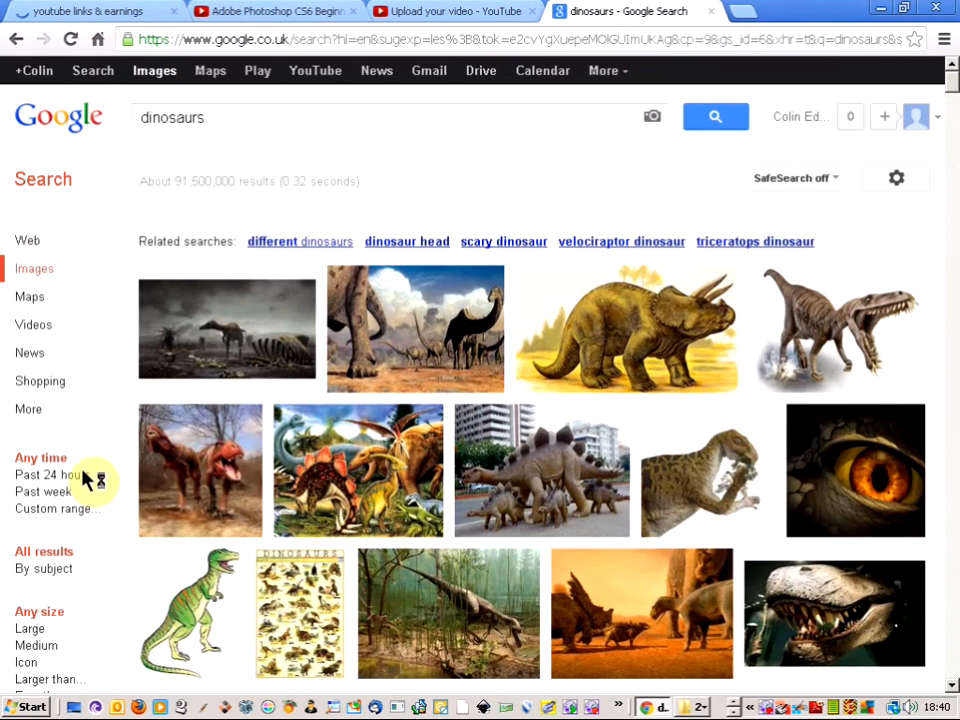
- Copy the green striped Tyrannosaurus image from the search results and switch back to Photoshop
mouse_move(155, 605)
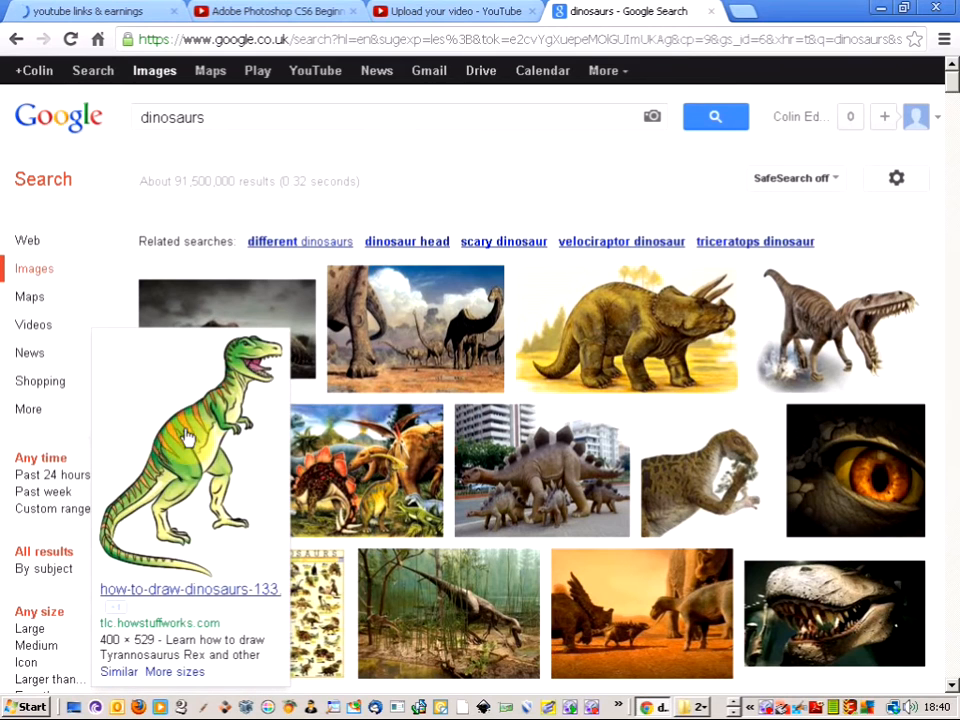
right_click(182, 465)
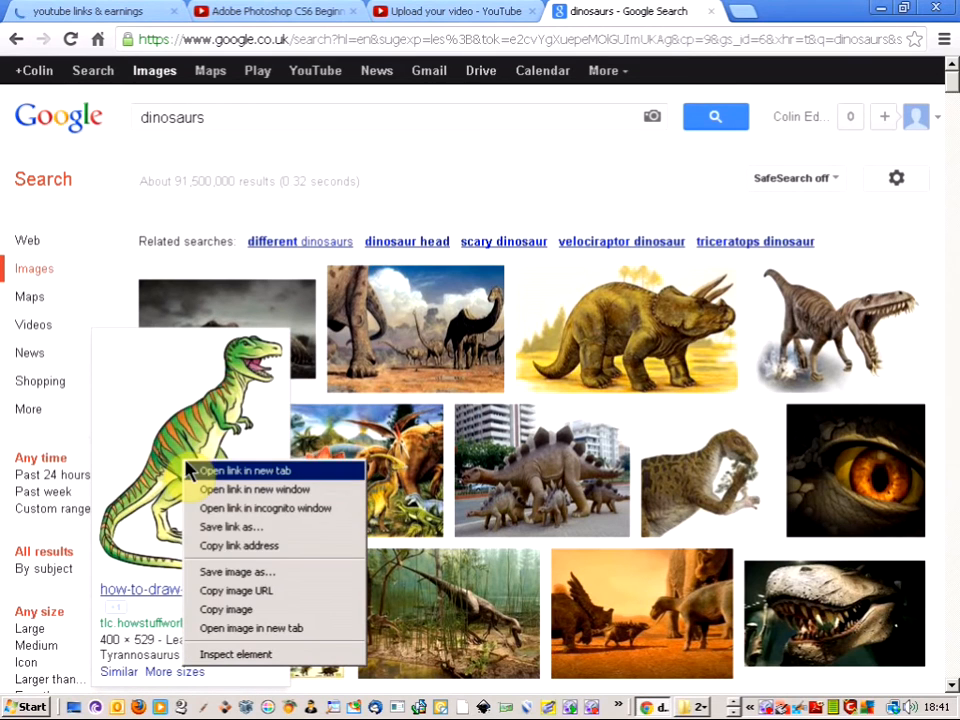
left_click(246, 612)
key("alt+Tab")
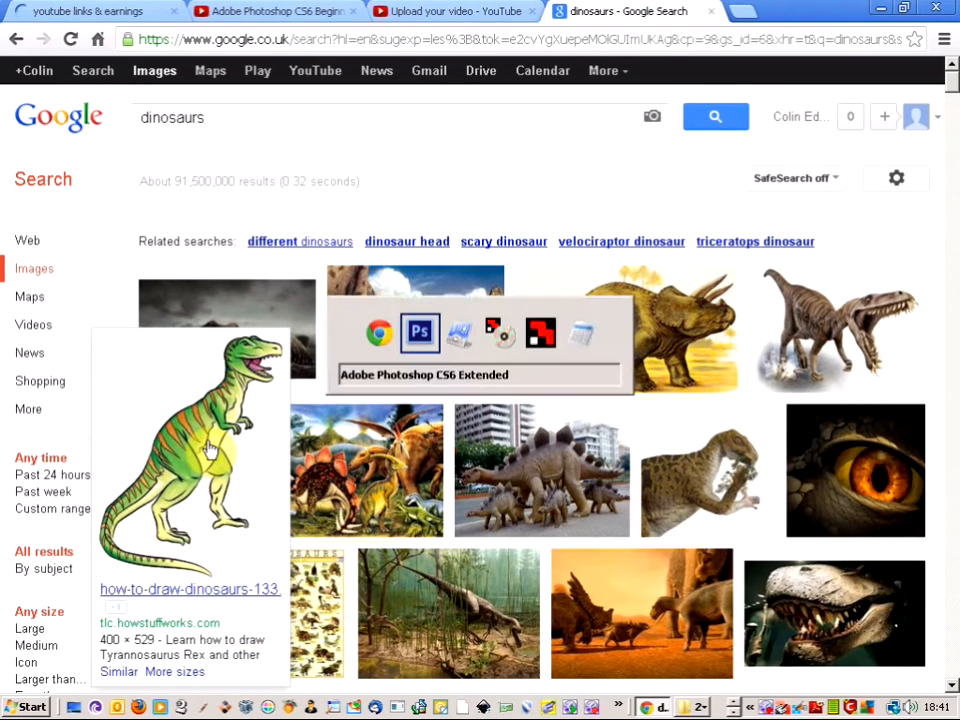
- Start a new document and set its width to 1024 pixels and its height to 768 pixels
left_click(56, 14)
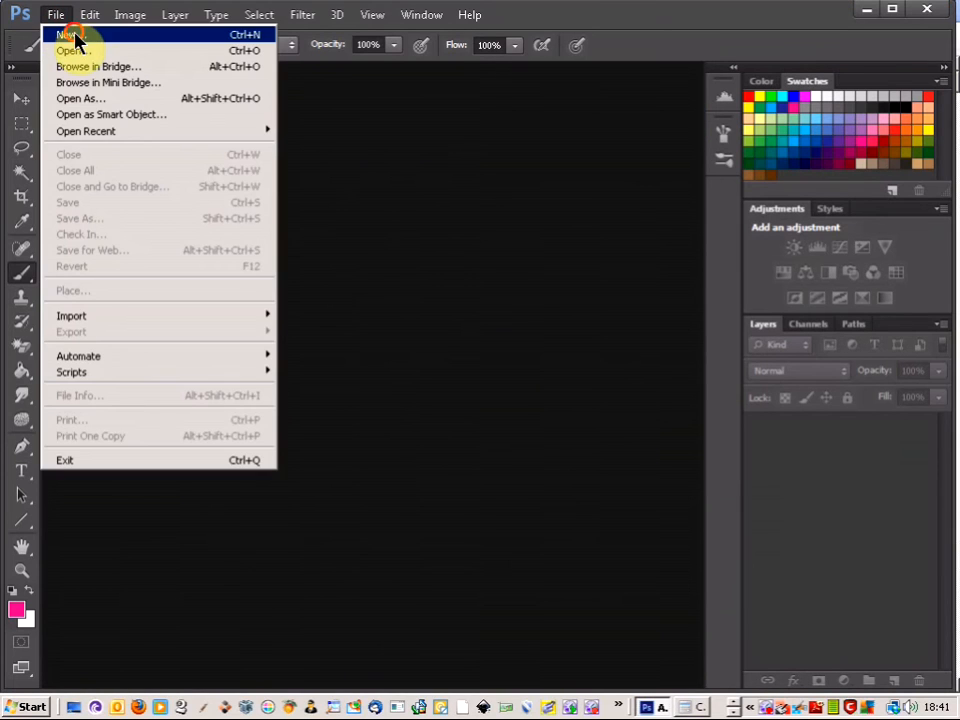
left_click(75, 33)
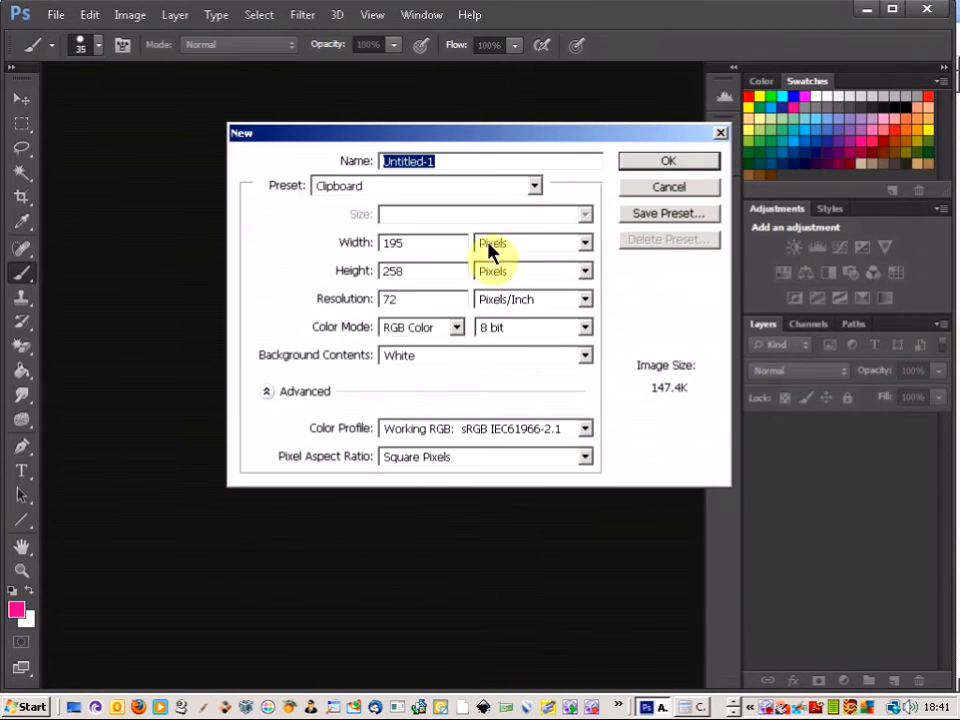
left_click(409, 245)
double_click(386, 243)
double_click(392, 270)
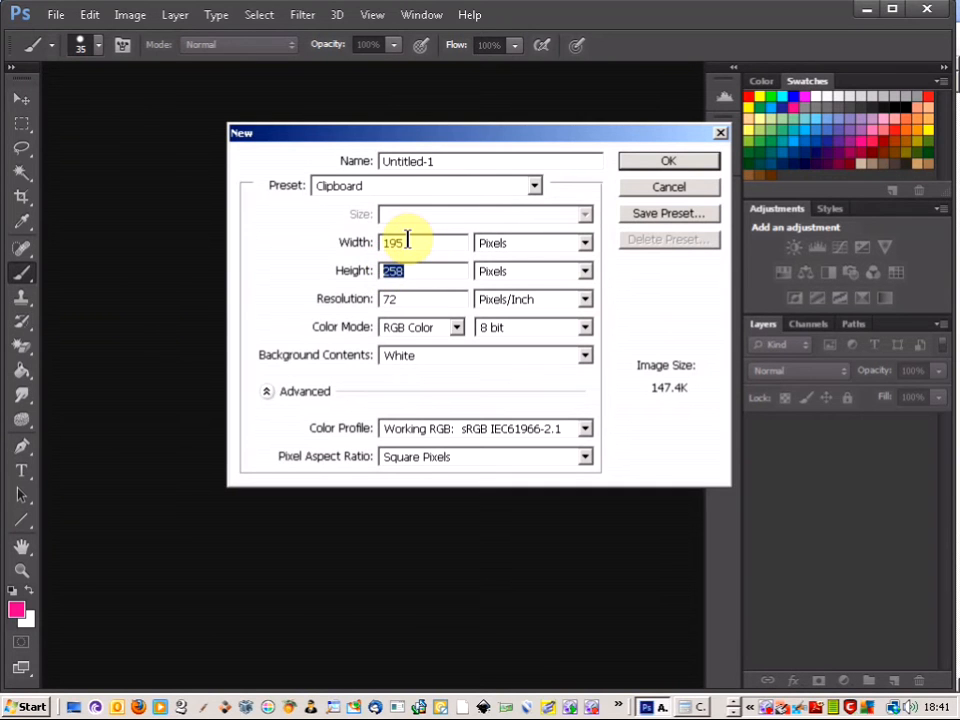
left_click(428, 190)
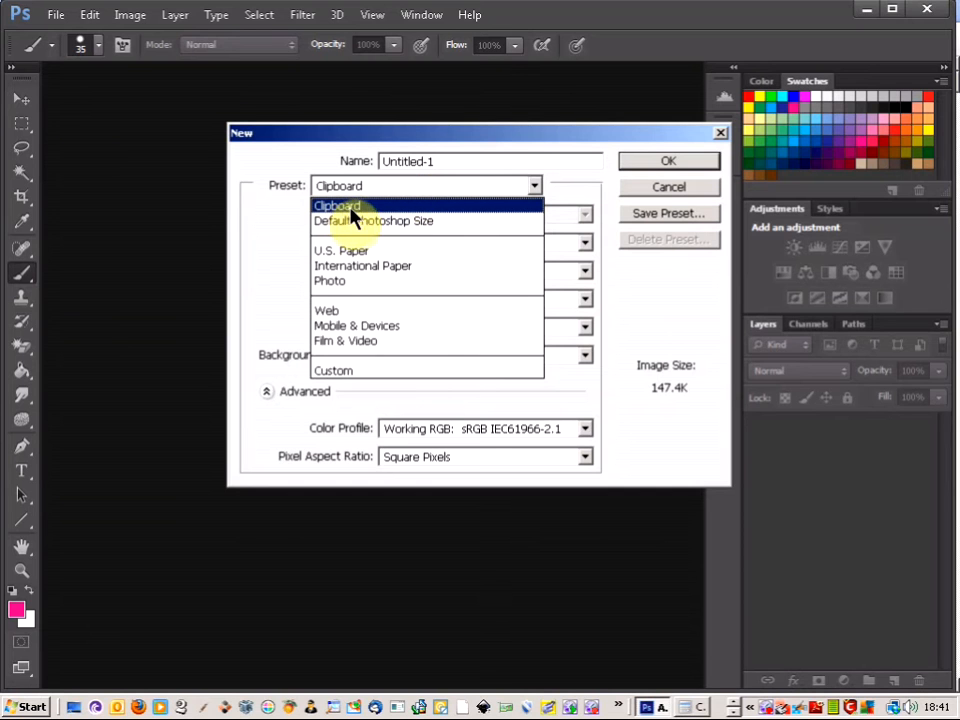
left_click(391, 186)
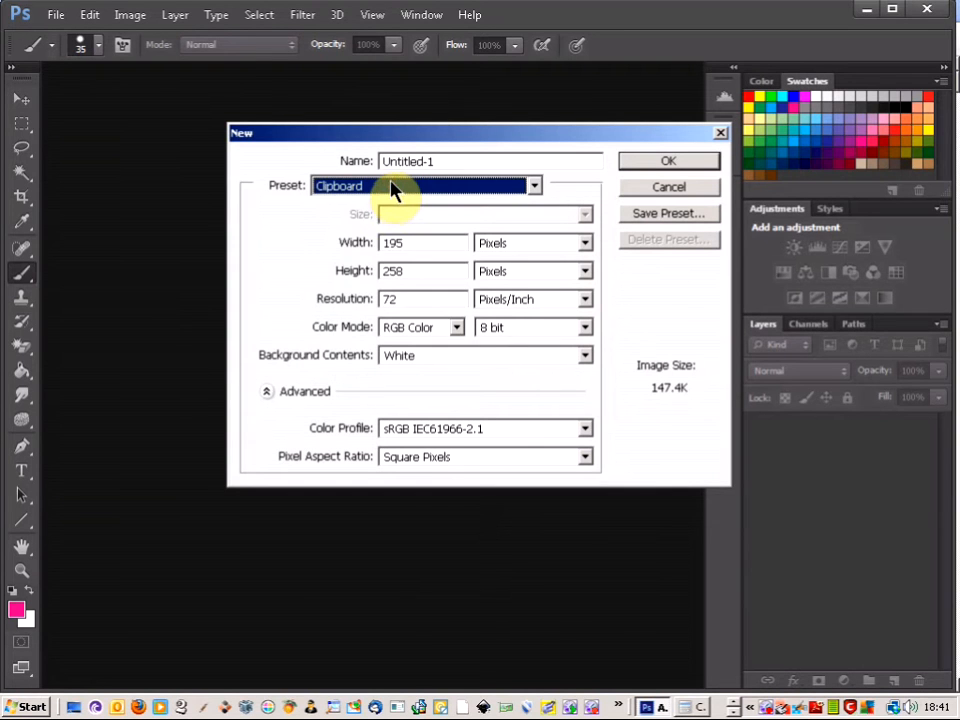
double_click(426, 244)
type("1")
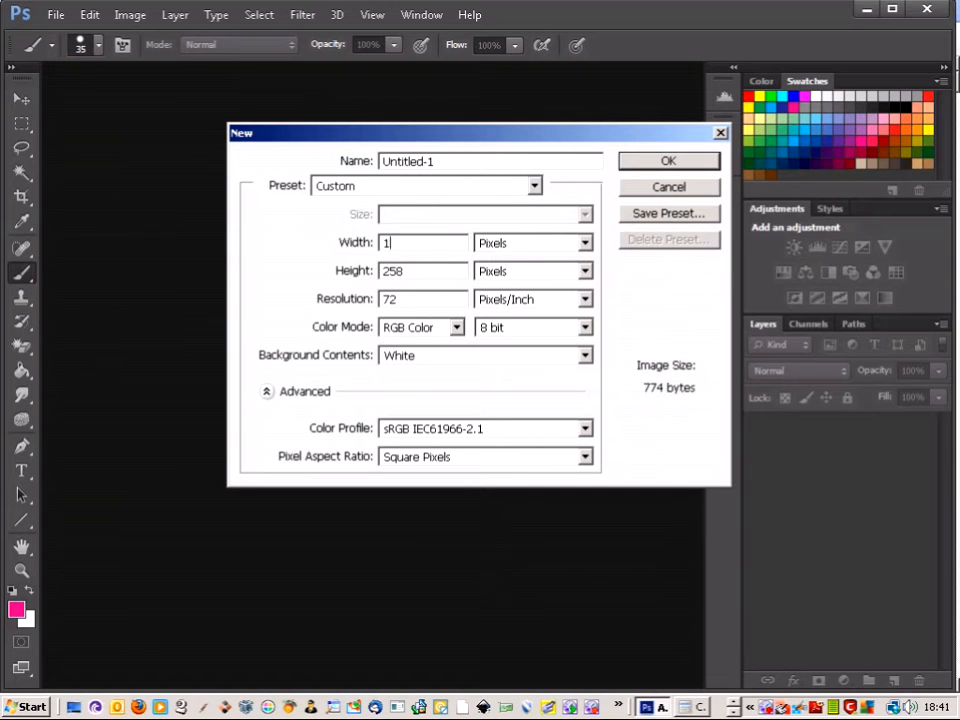
type("024")
key("Tab")
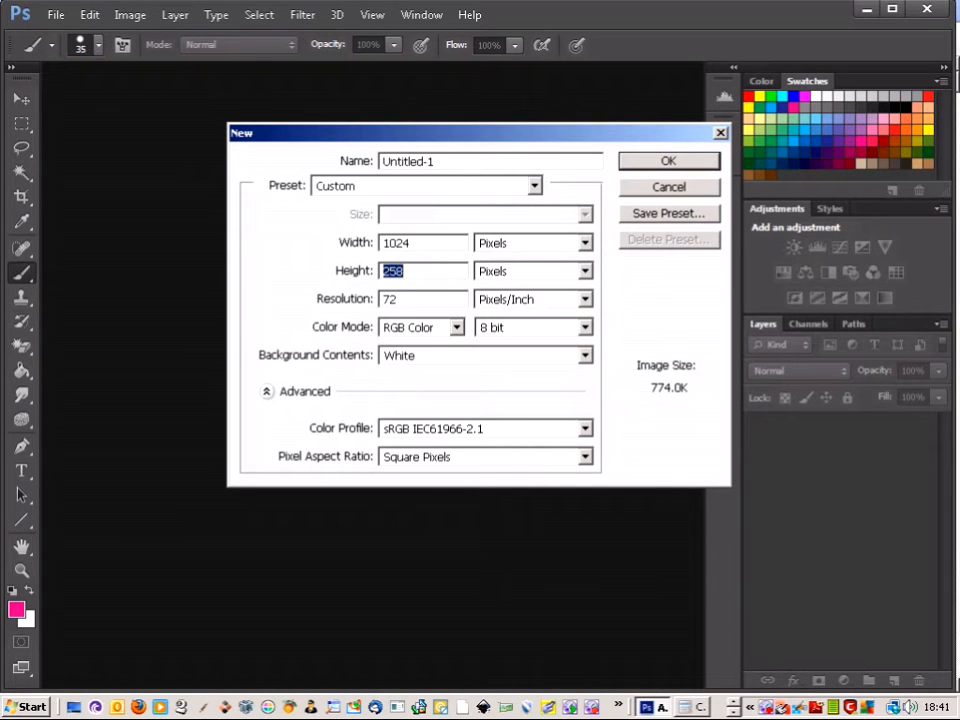
type("768")
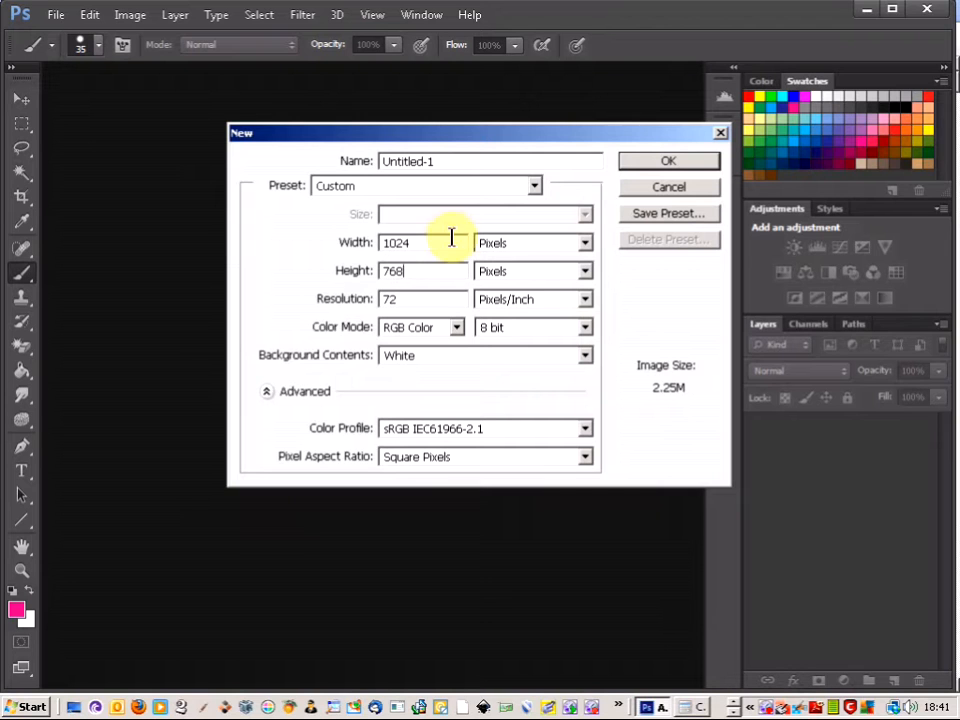
- Create the document with transparent background contents and paste the copied dinosaur image into it
left_click(664, 166)
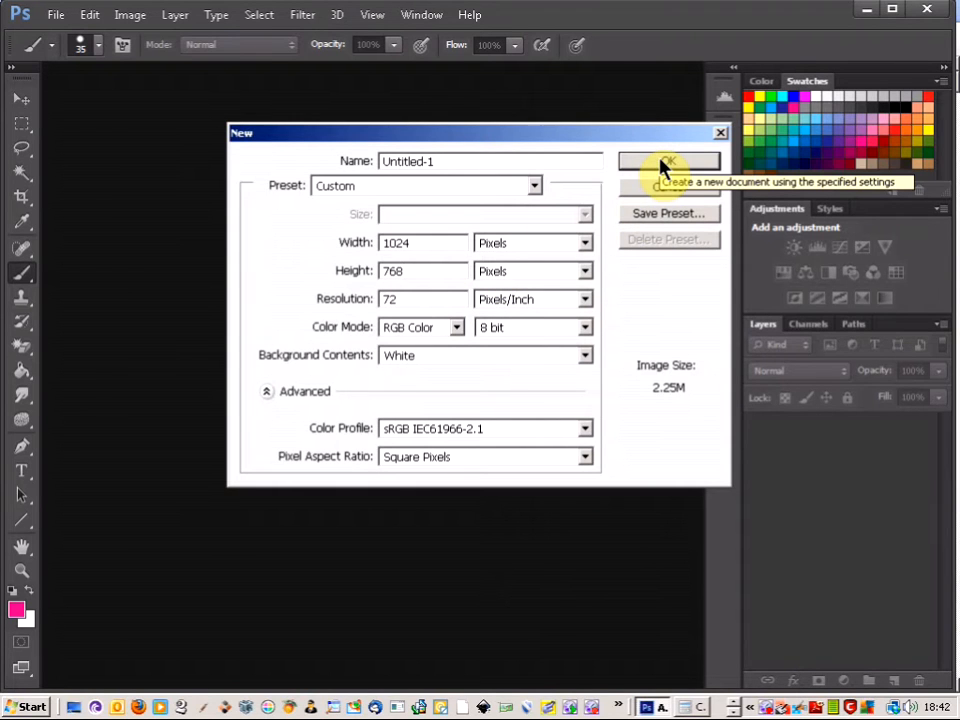
left_click(416, 362)
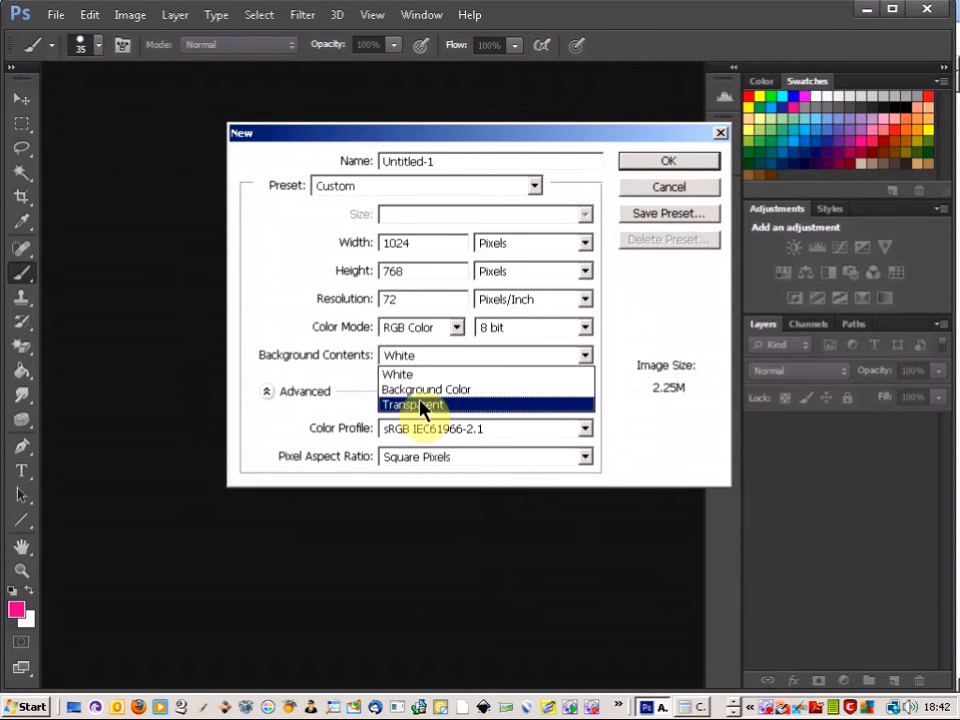
left_click(420, 406)
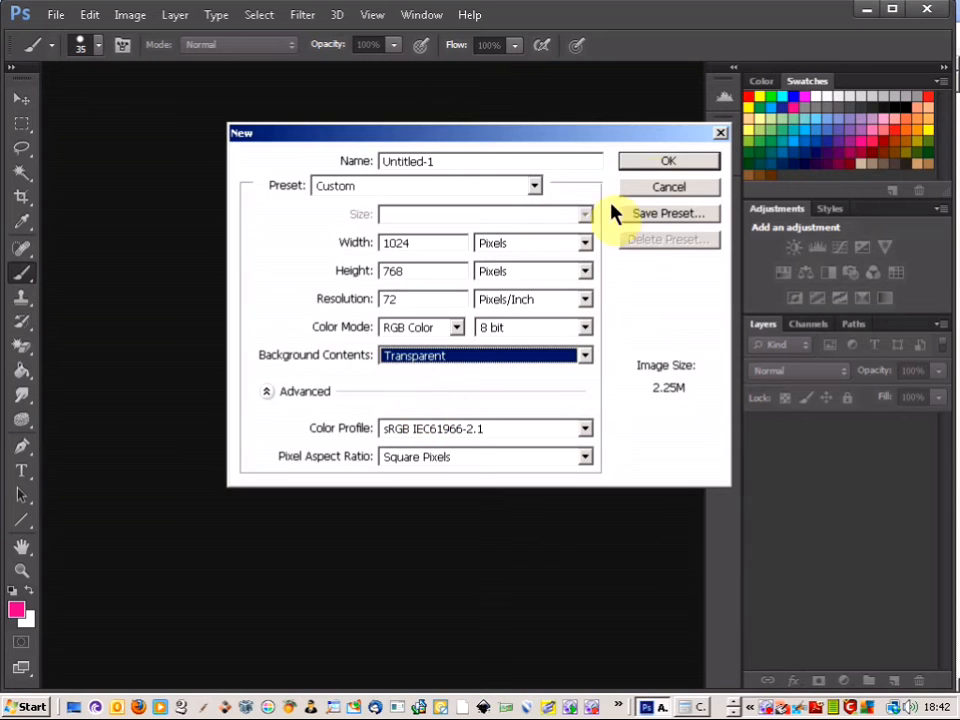
left_click(662, 168)
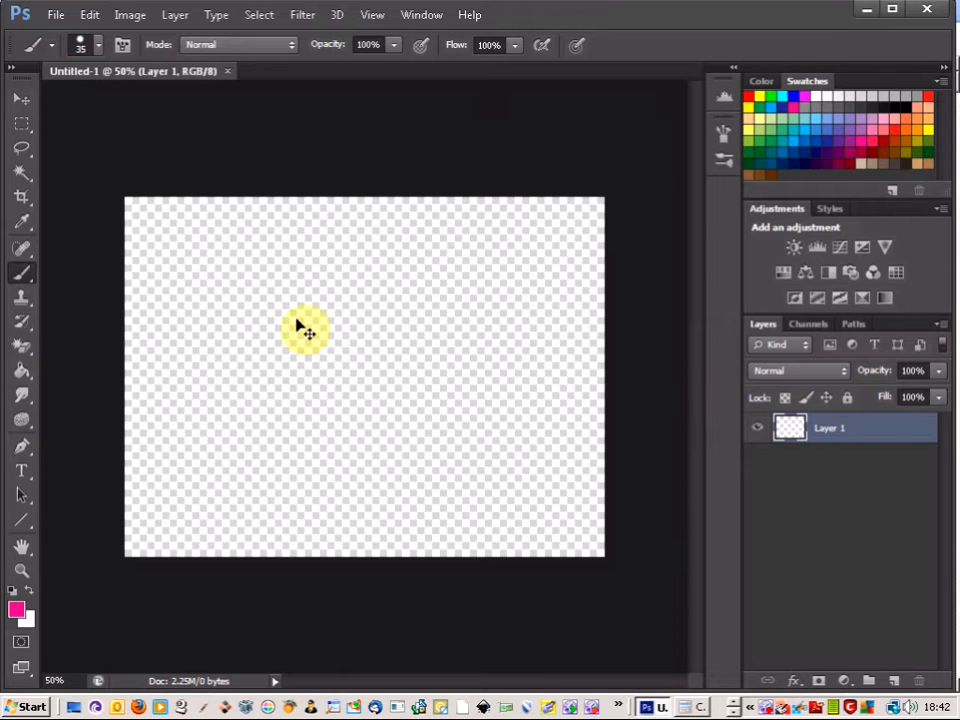
left_click_drag(305, 330, 296, 320)
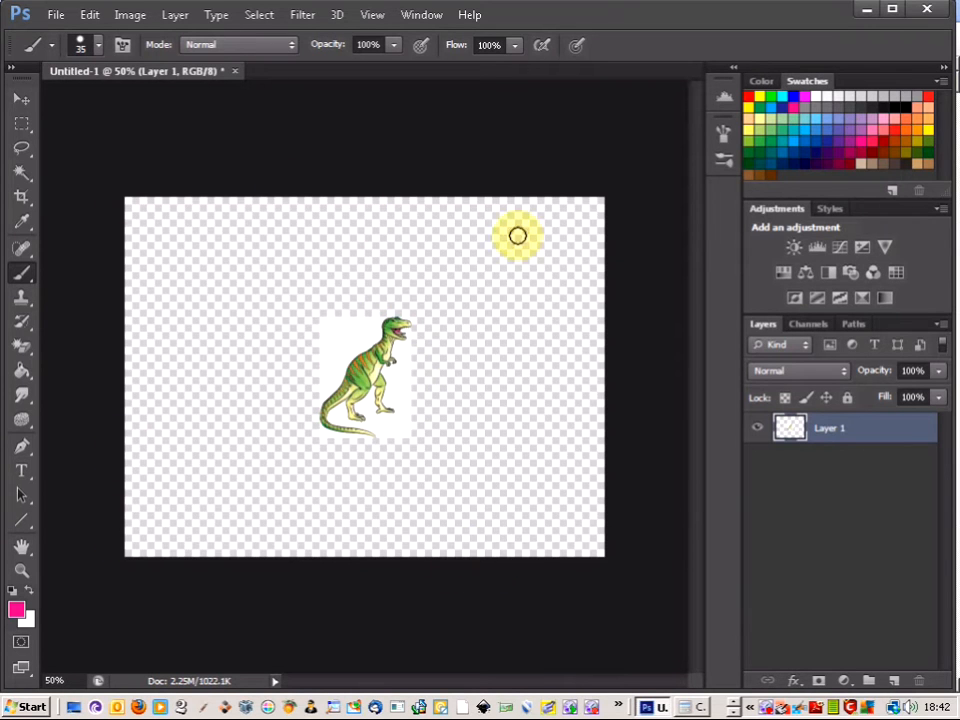
- Create a second document at the Clipboard preset size of 195 by 258 pixels and paste the dinosaur image into it
left_click(60, 16)
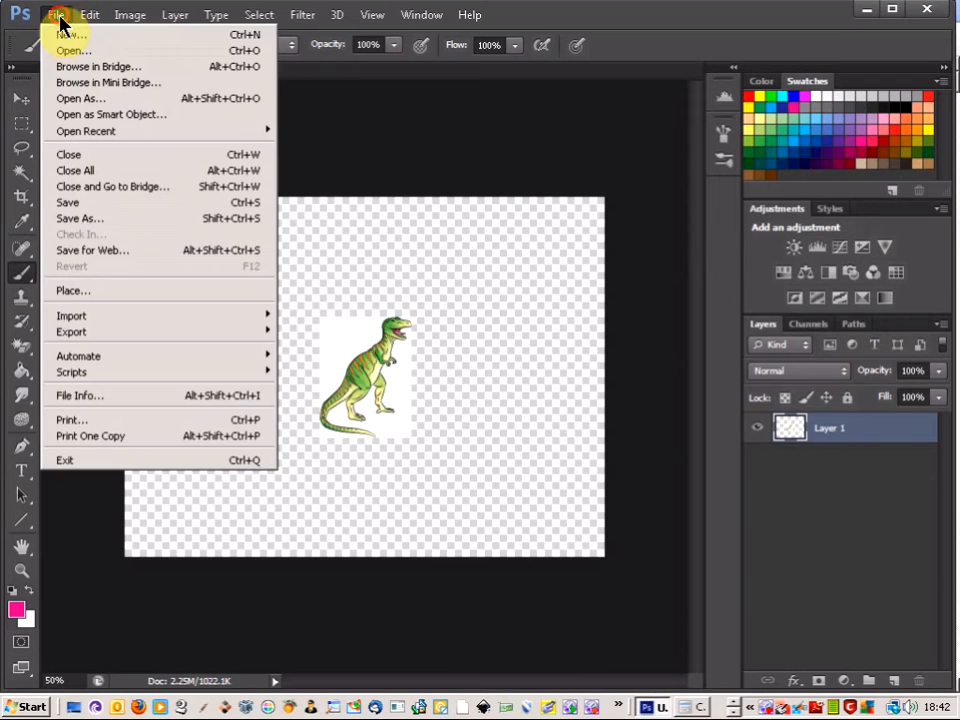
left_click(64, 37)
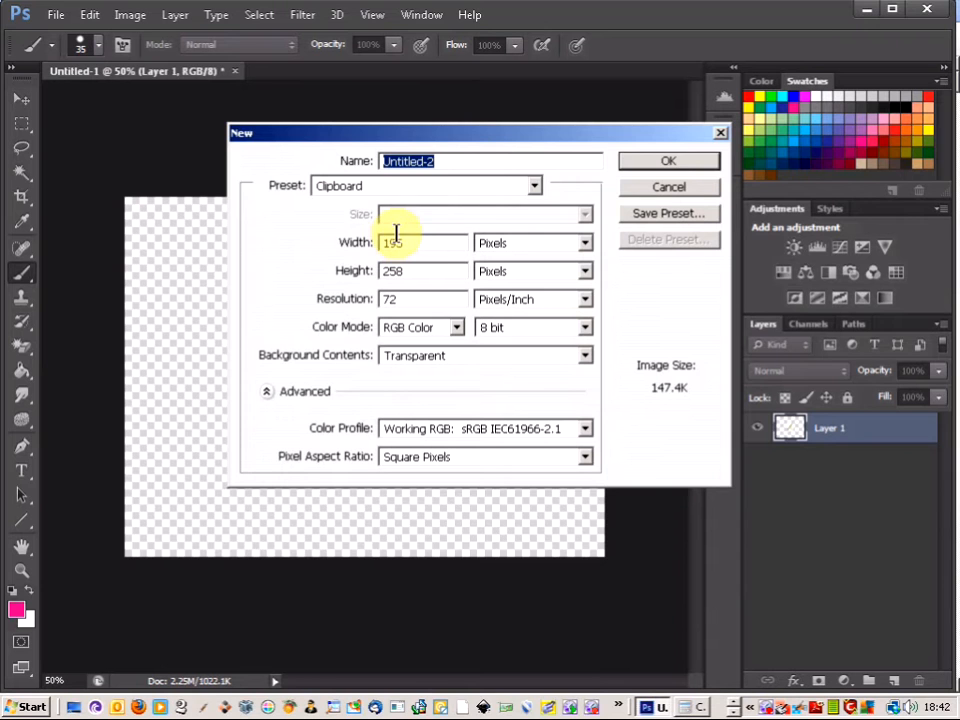
left_click(656, 165)
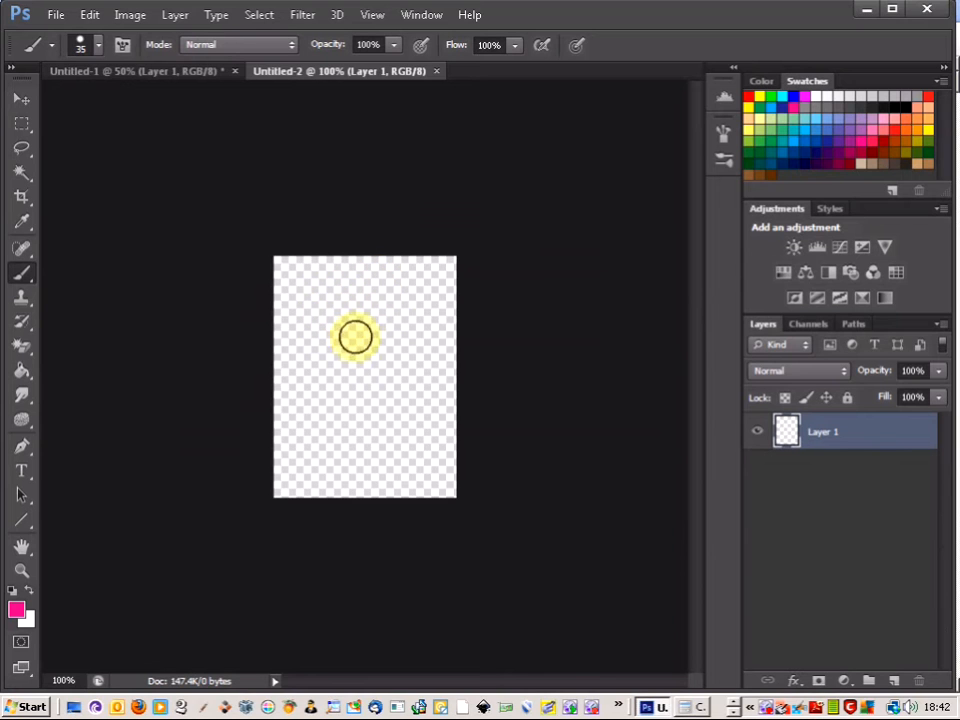
left_click_drag(372, 335, 380, 337)
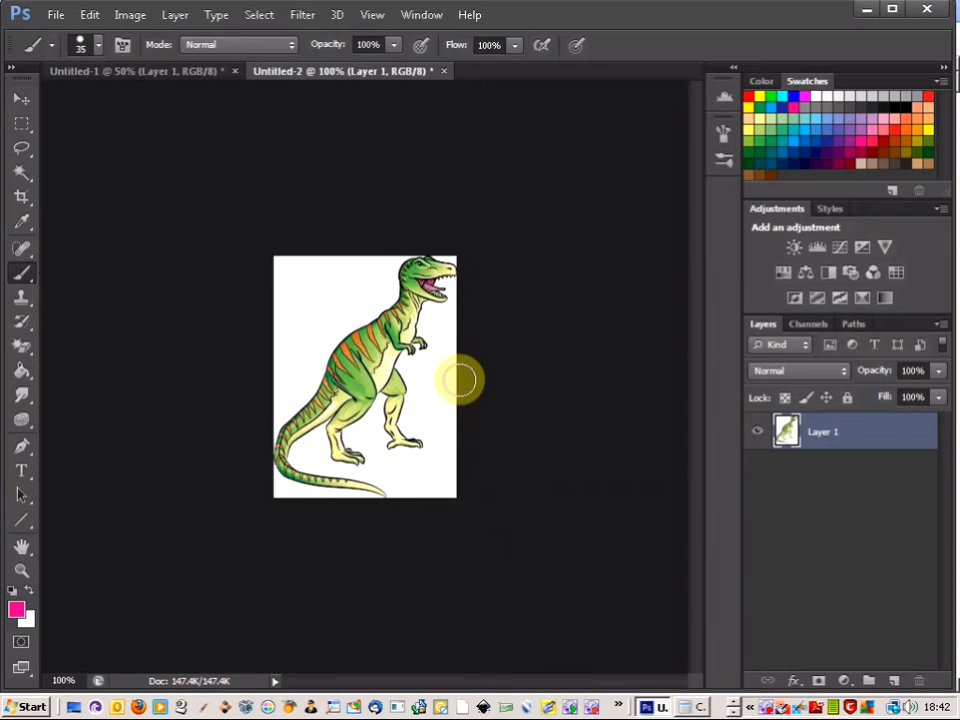
- Close both open documents without saving their changes
left_click(446, 72)
left_click(500, 265)
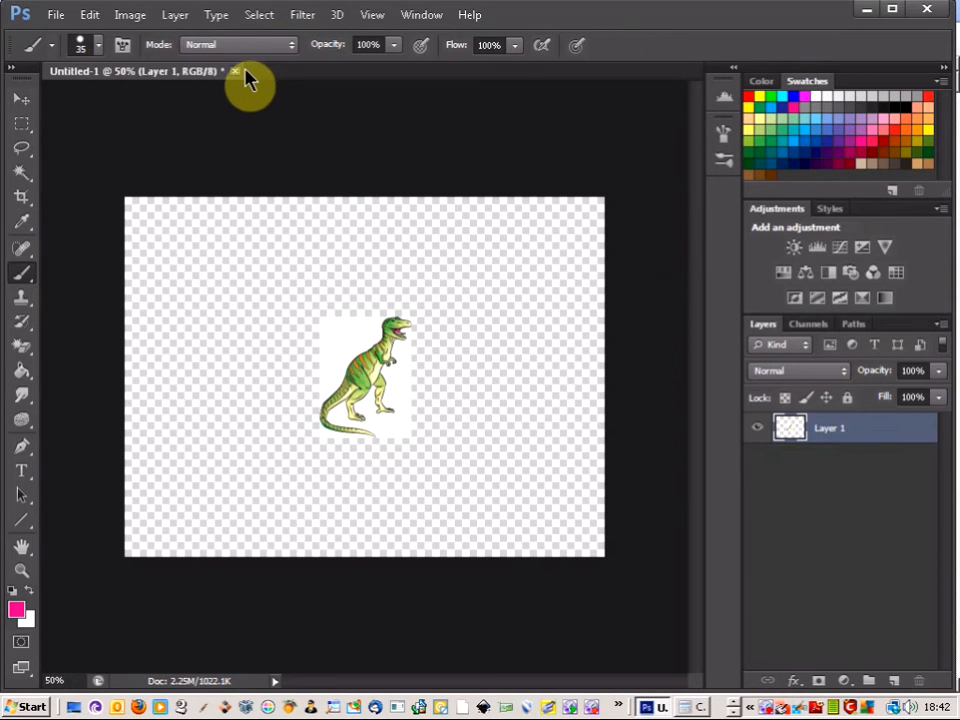
left_click(235, 72)
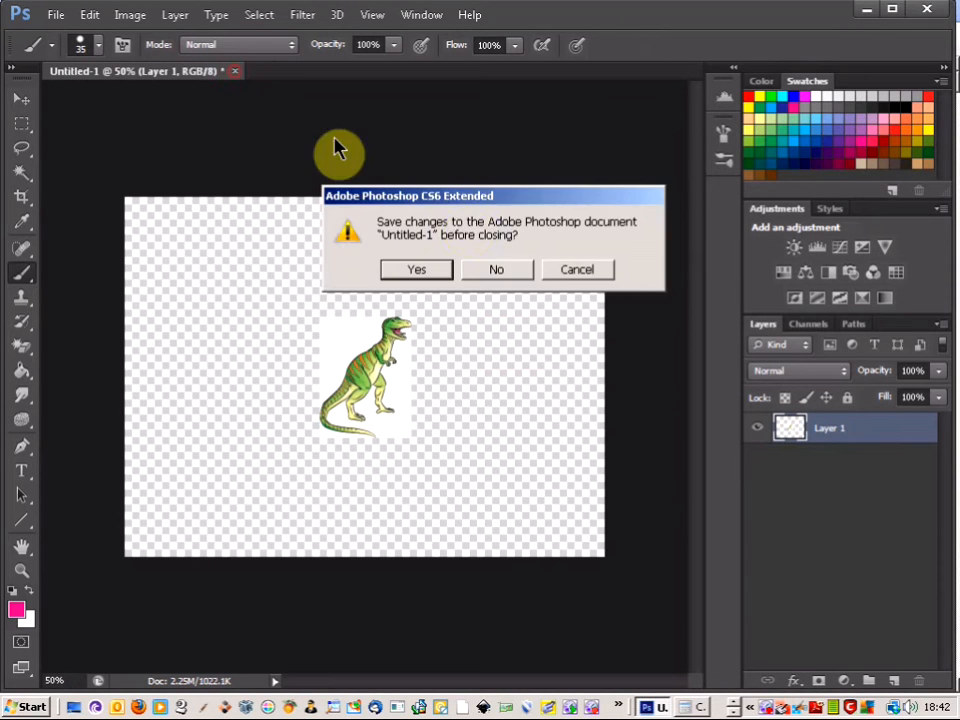
left_click(498, 268)
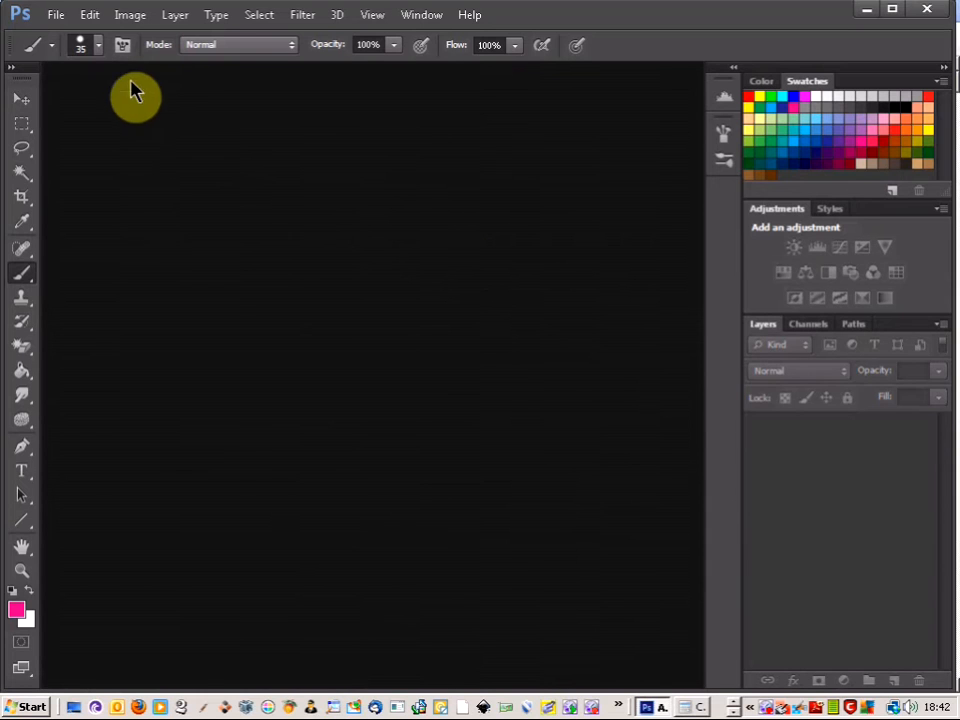
- Create a new document 1024 pixels wide and 768 pixels high with transparent background contents
left_click(58, 18)
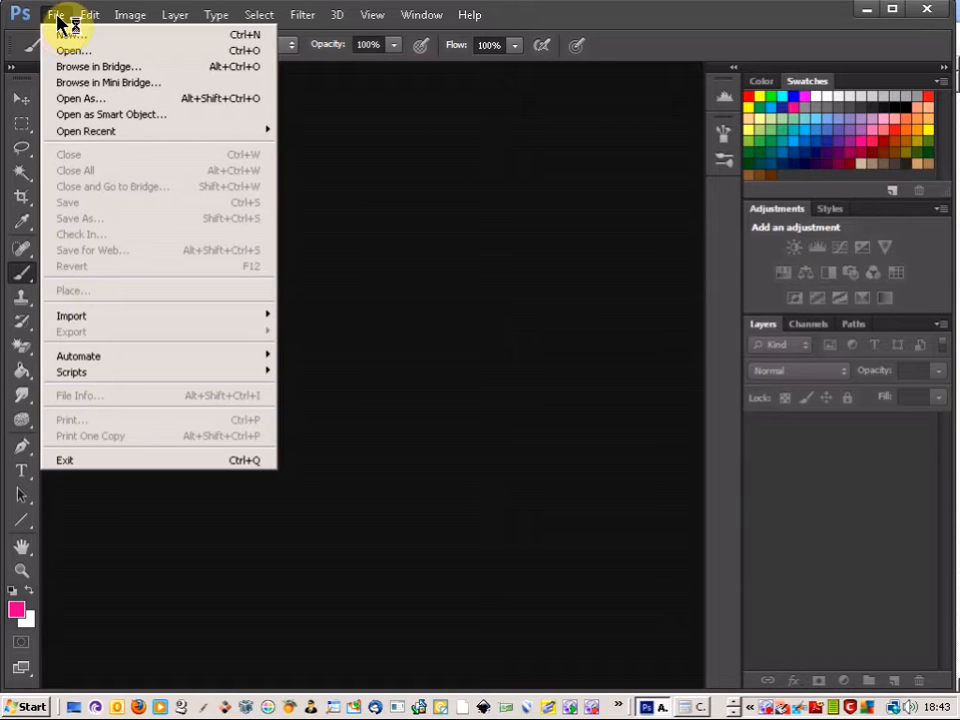
left_click(74, 36)
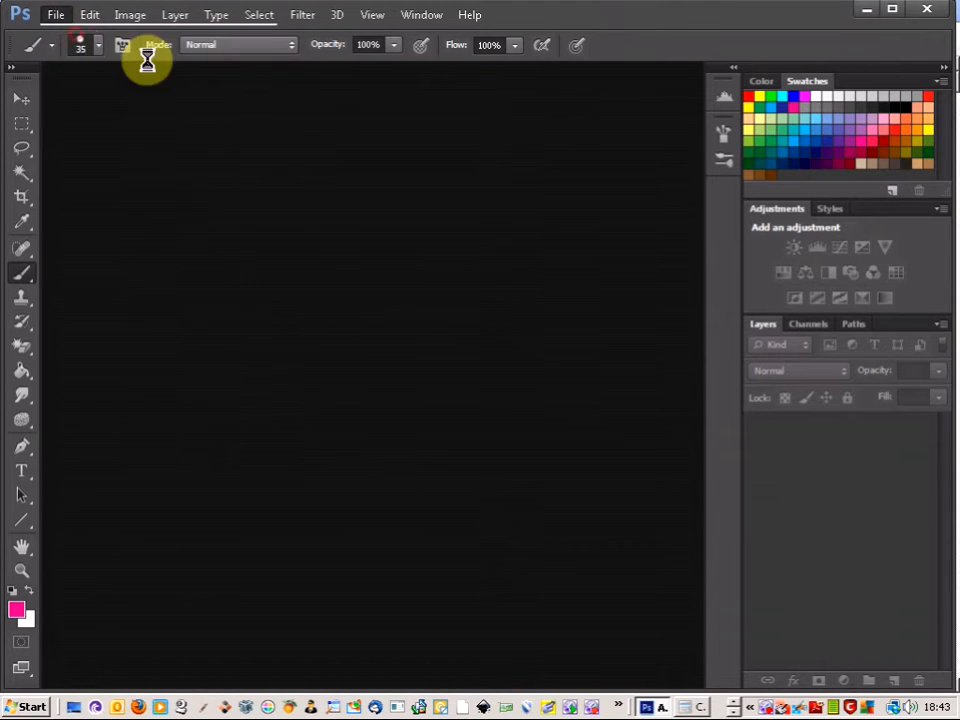
double_click(424, 249)
type("1024")
key("Tab")
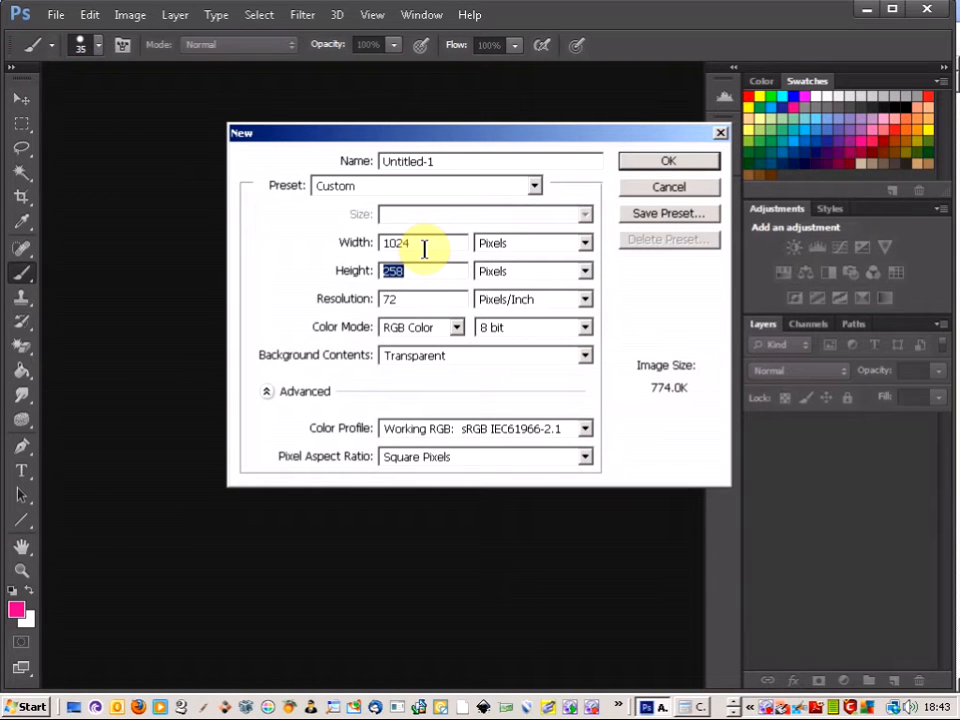
type("768")
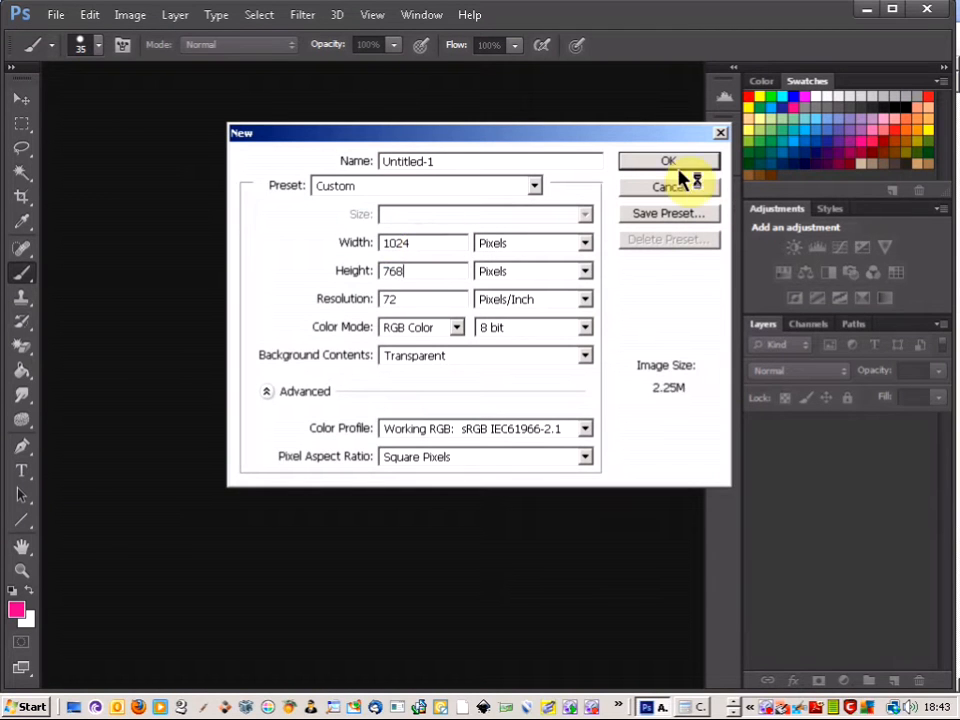
left_click(672, 164)
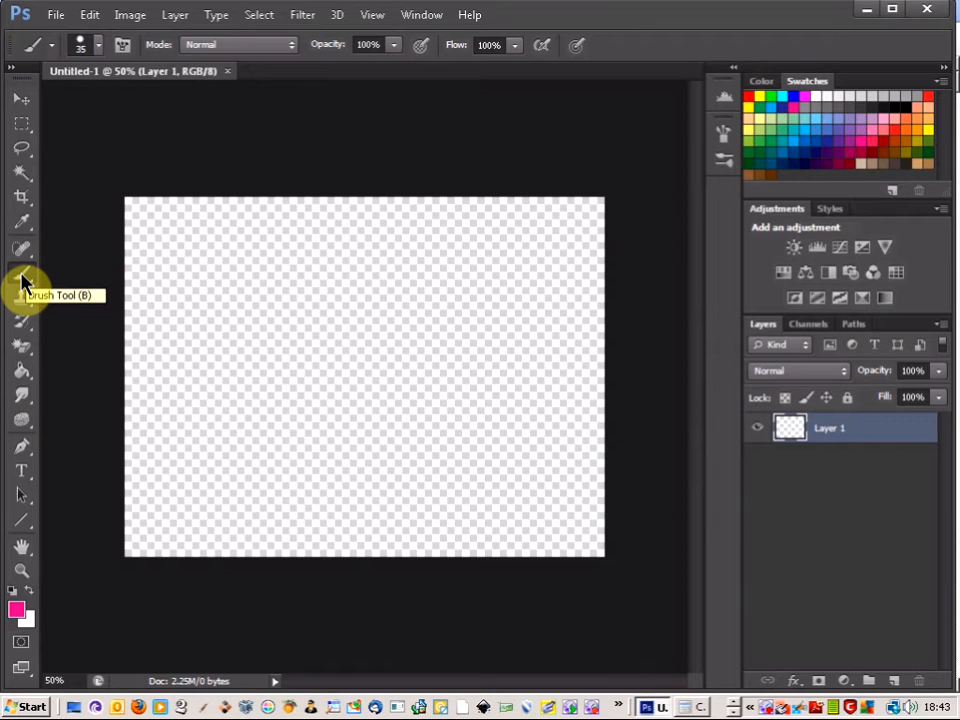
- Activate the Paint Bucket tool and choose cyan (0ad5d3) as the foreground color
left_click(22, 376)
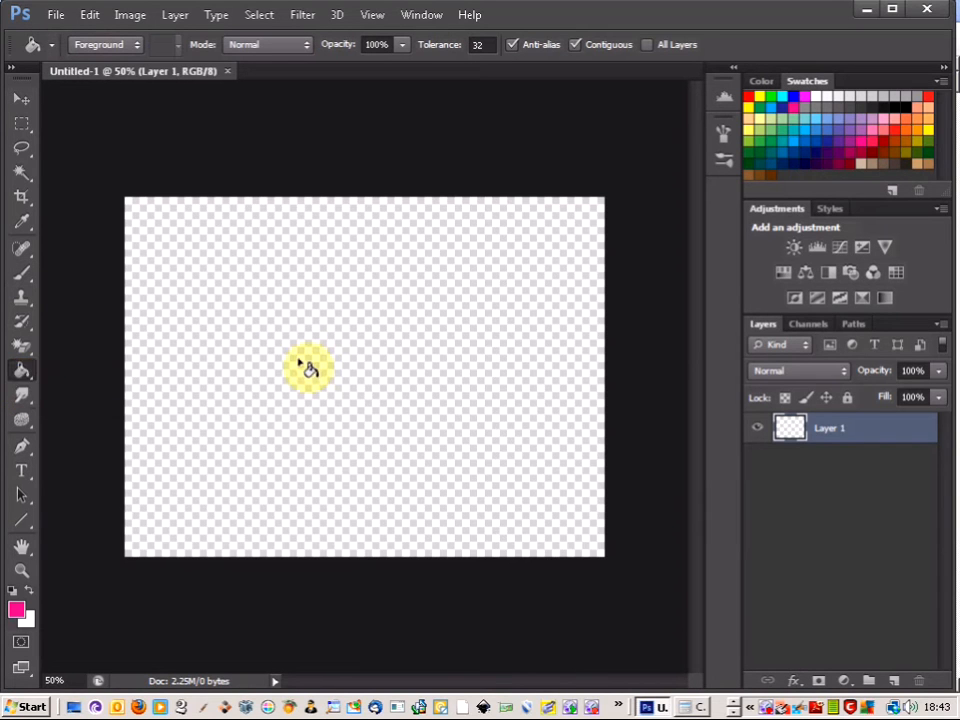
left_click(17, 612)
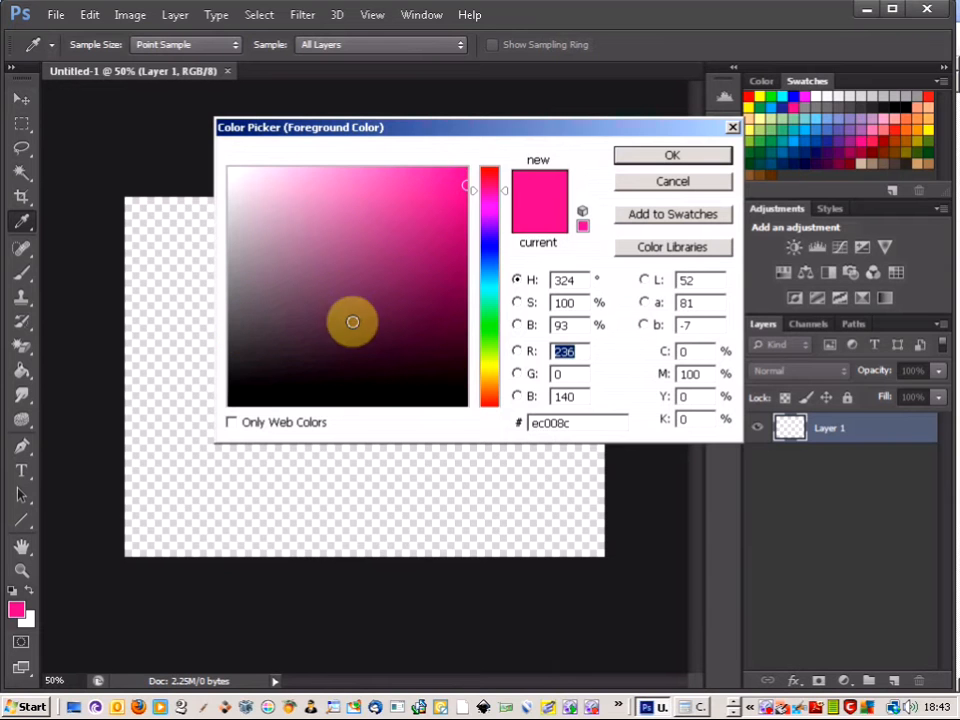
left_click(364, 268)
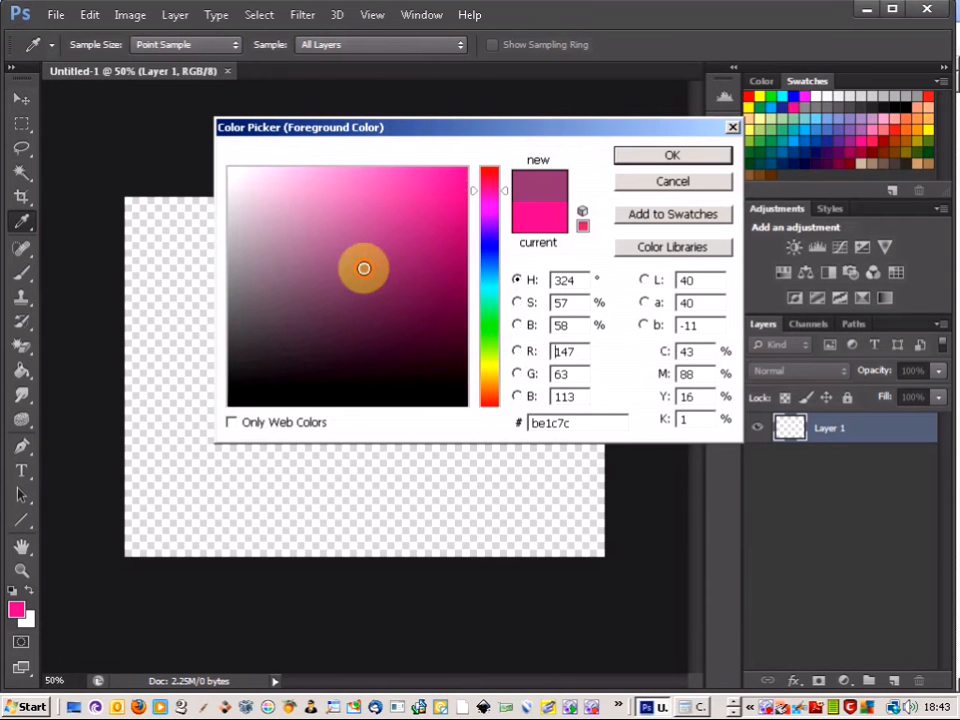
left_click(489, 288)
left_click(446, 182)
left_click(444, 260)
left_click(316, 267)
left_click(456, 205)
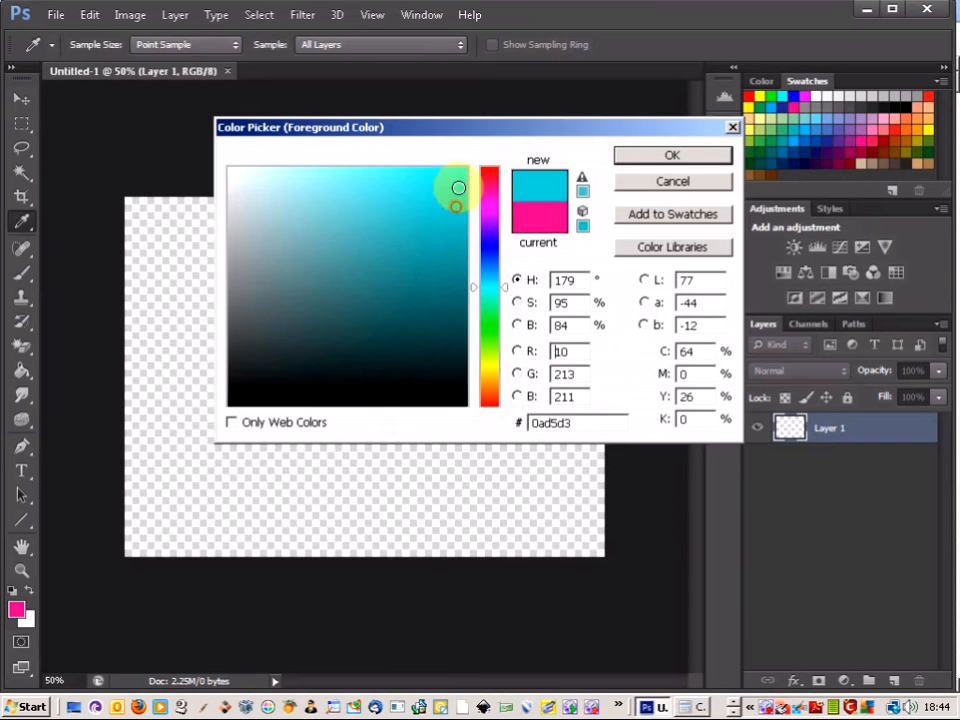
left_click(670, 160)
key("g")
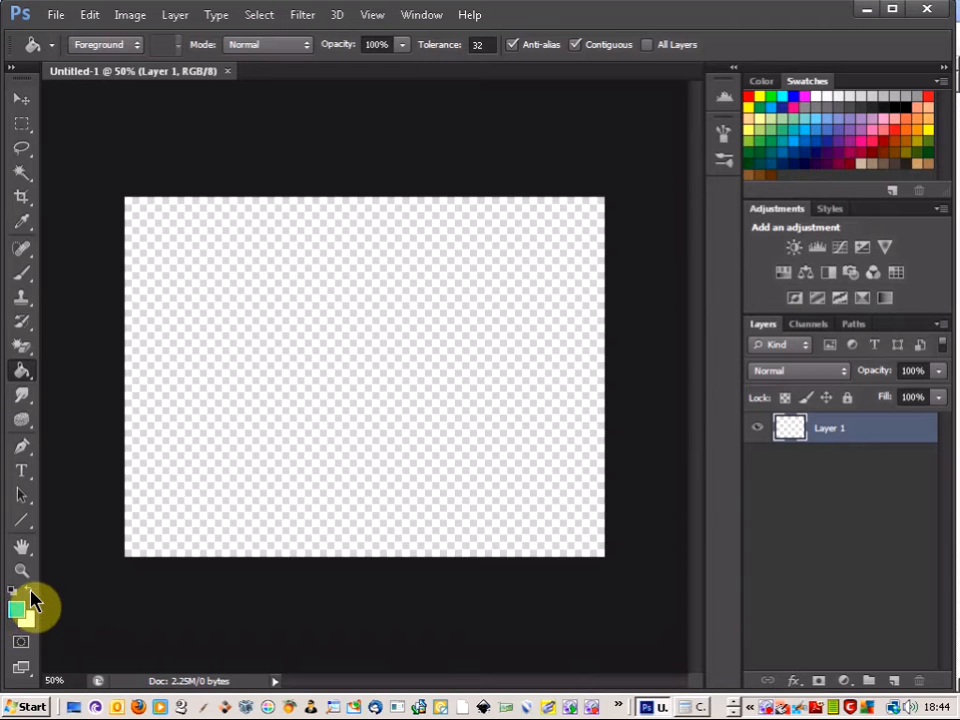
- Reset the foreground and background colors to default, swap them to put white in front, and fill the transparent canvas with white
left_click(31, 592)
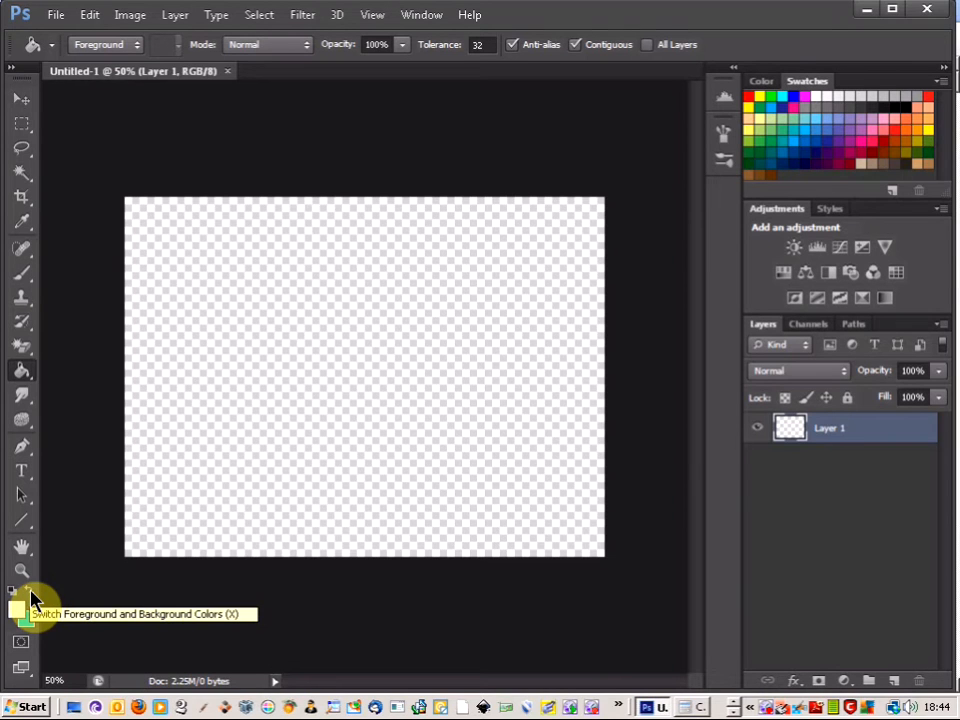
left_click(31, 593)
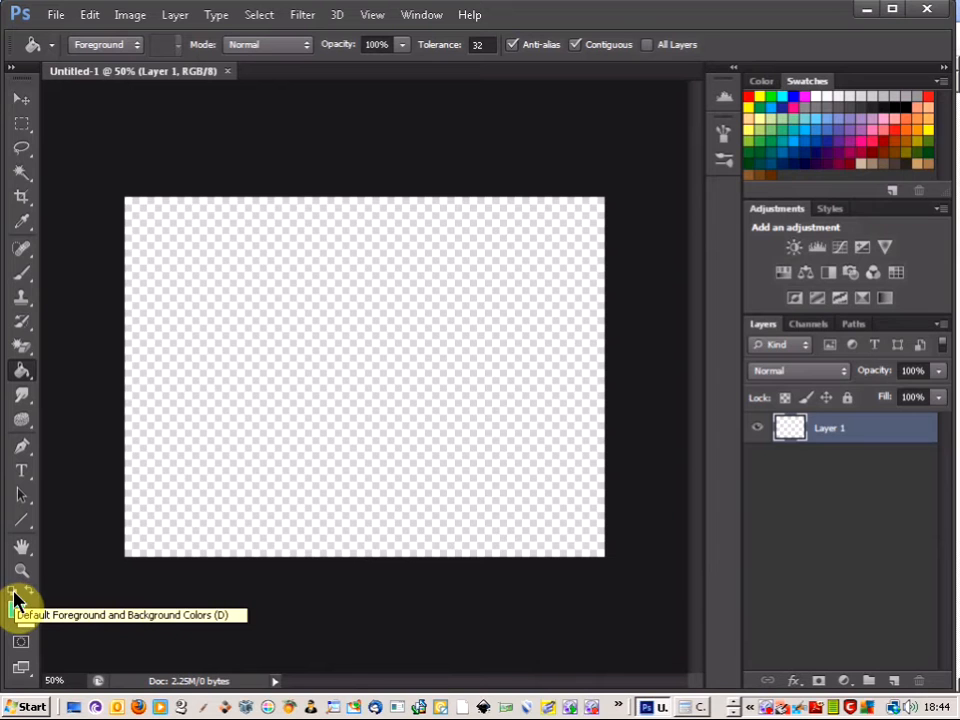
left_click(14, 598)
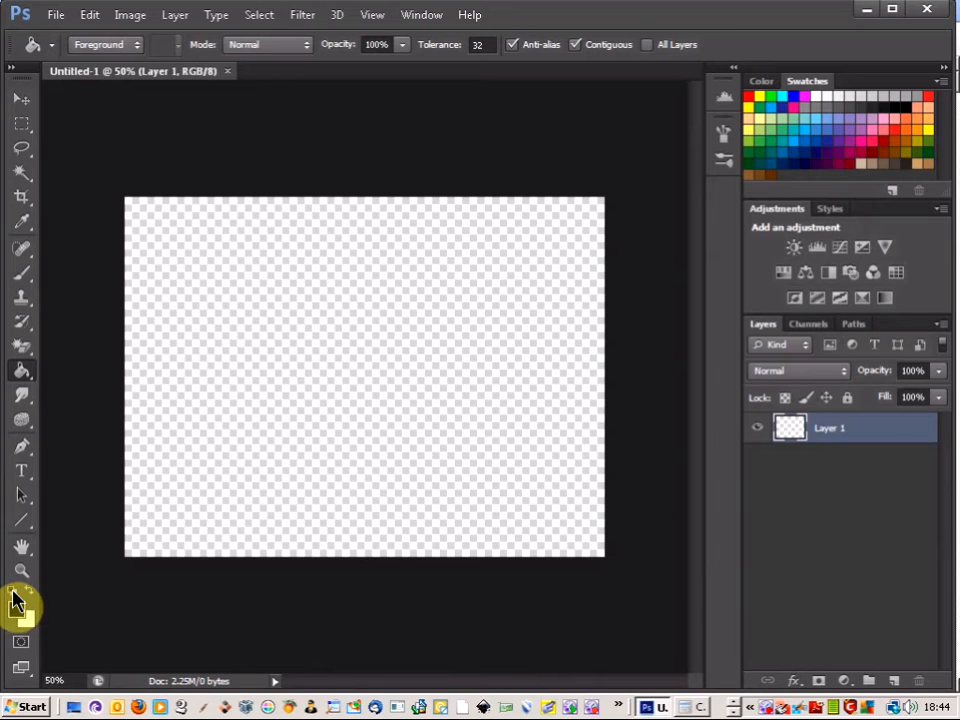
left_click(27, 593)
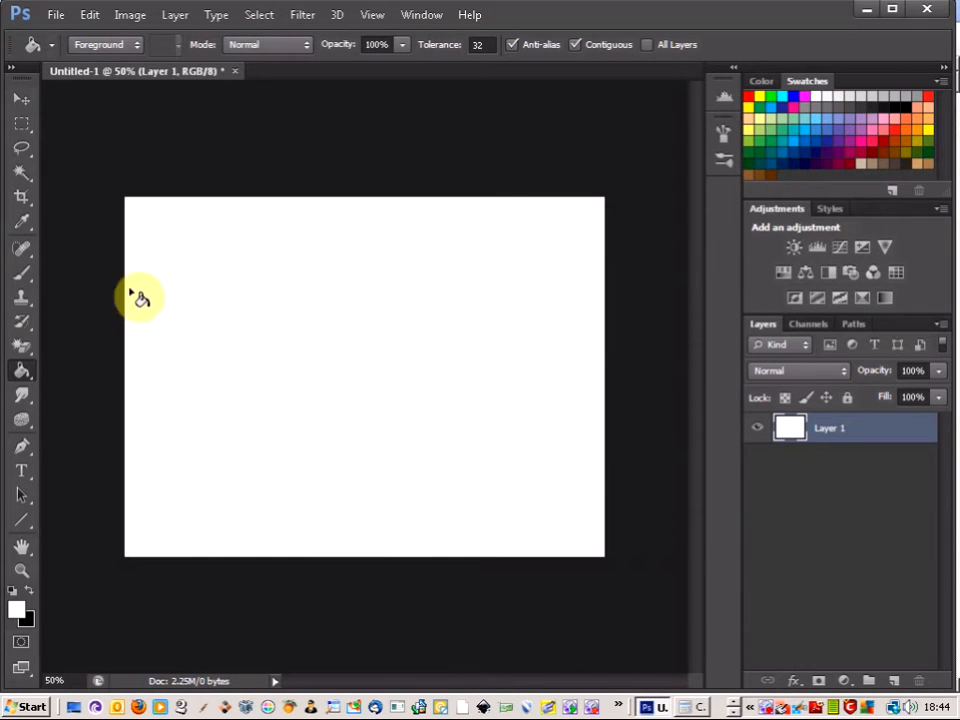
- Compare the options of the Brush, Marquee, Lasso, Magic Wand, Eyedropper and Spot Healing Brush tools, ending on the Brush tool
left_click(22, 282)
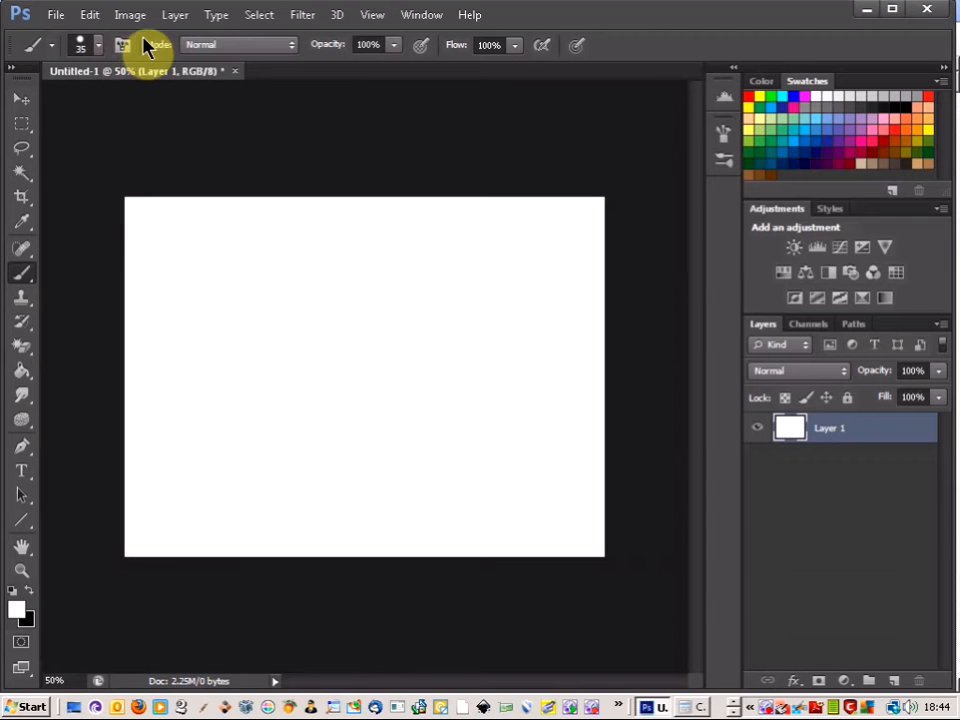
left_click(22, 124)
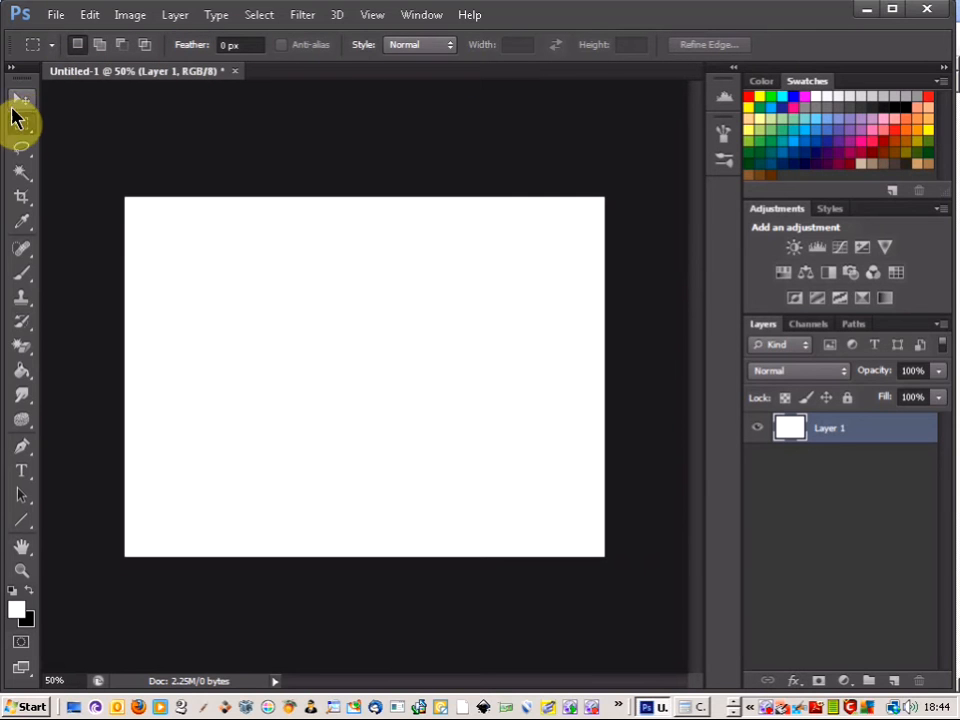
left_click(22, 148)
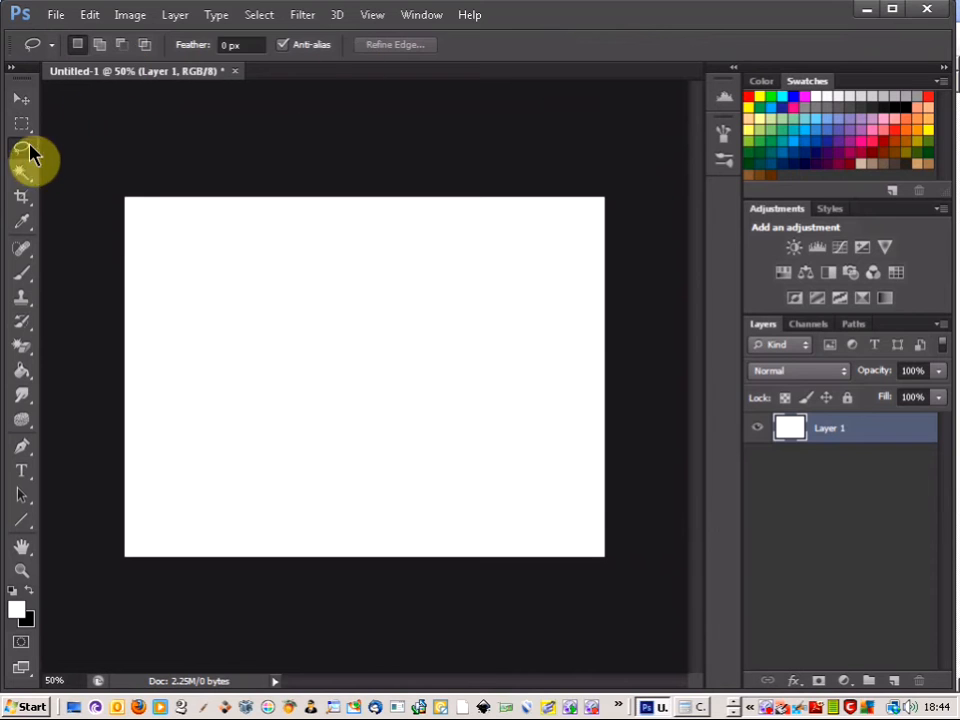
left_click(23, 173)
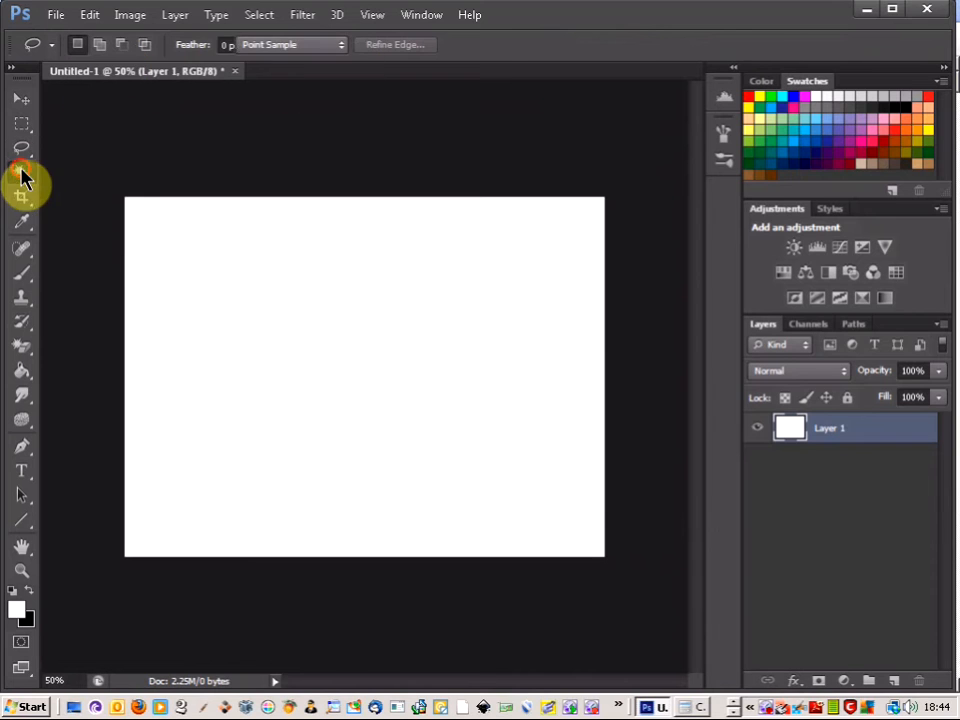
left_click(22, 222)
left_click(23, 249)
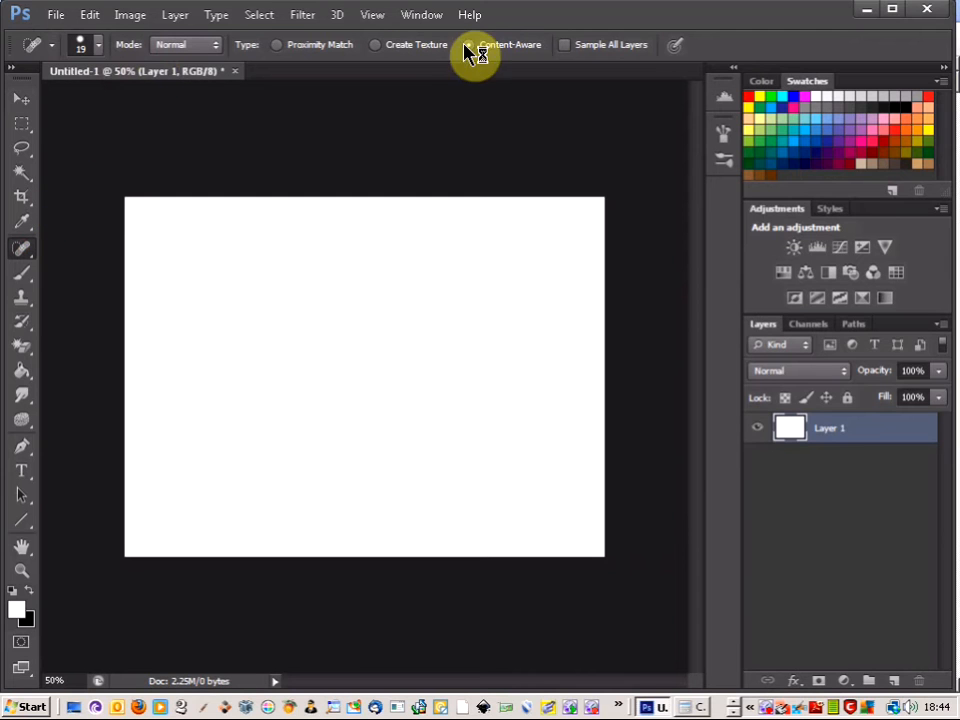
left_click(21, 276)
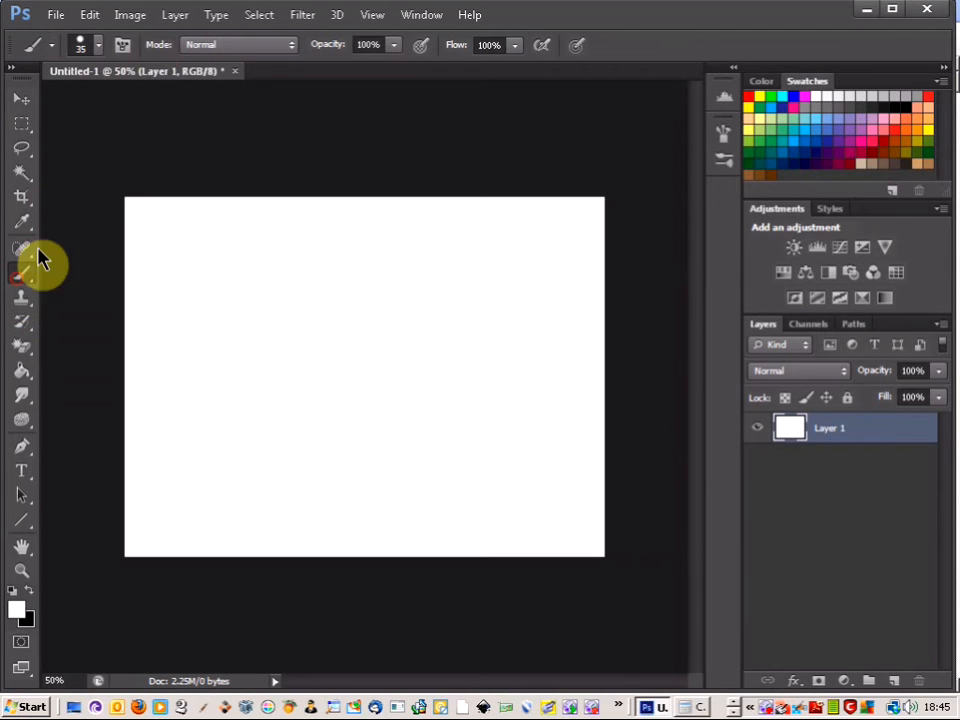
- Examine the brush size and hardness presets and the full Brush tip settings, then close them
left_click(96, 50)
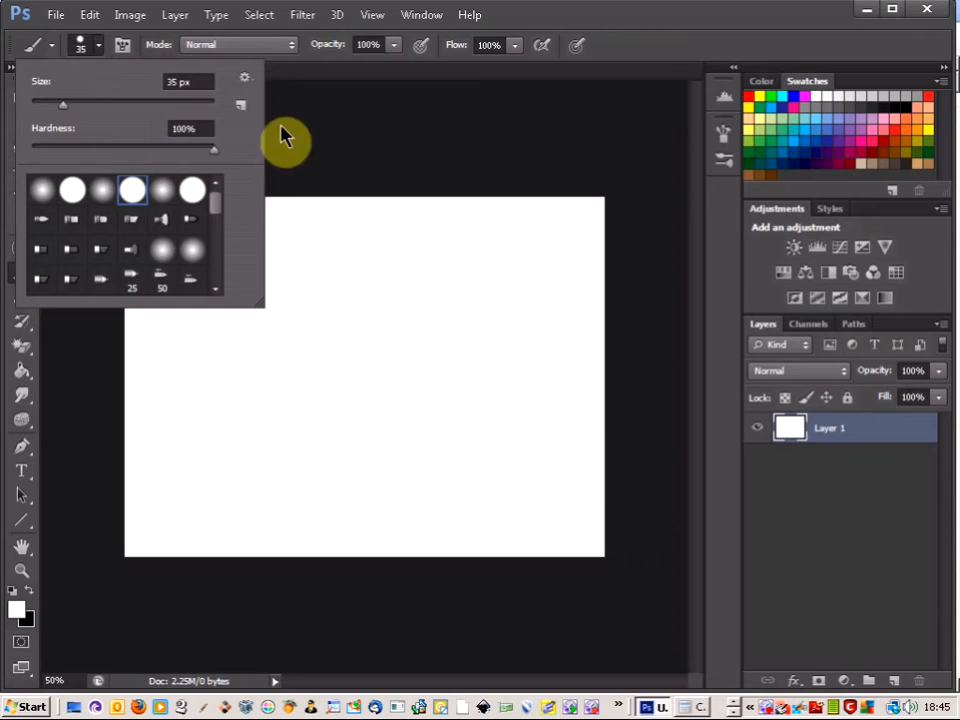
left_click(630, 50)
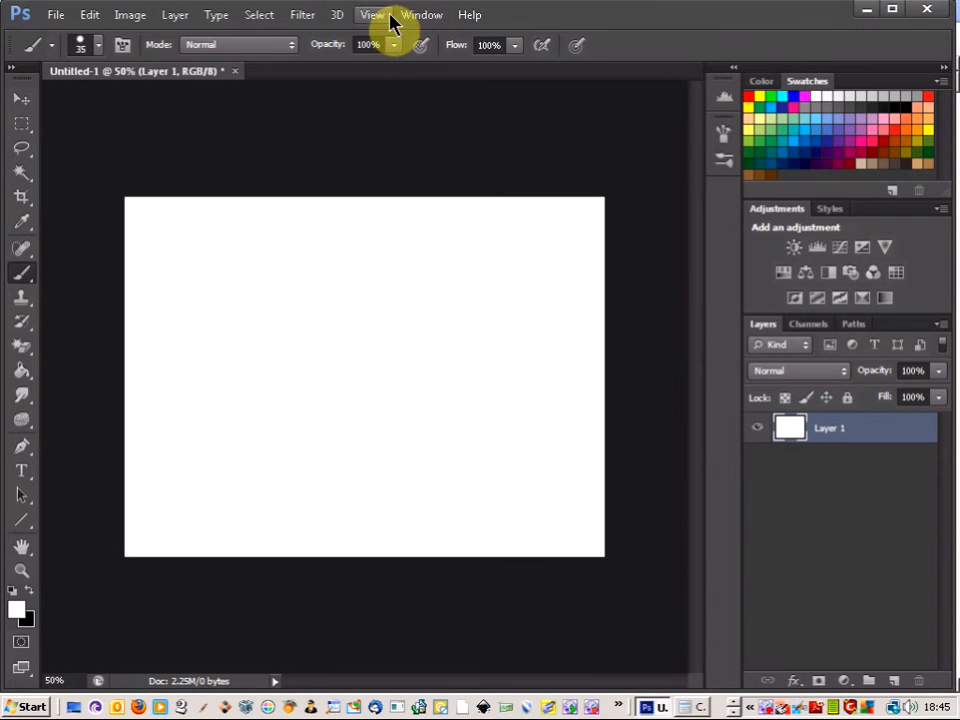
left_click(423, 16)
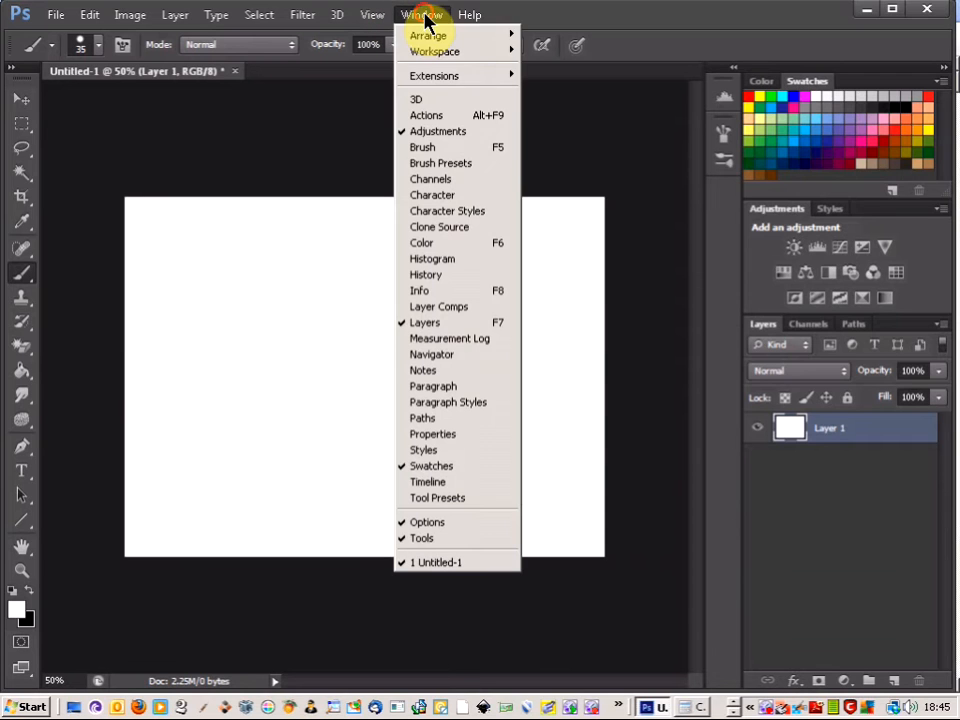
left_click(453, 150)
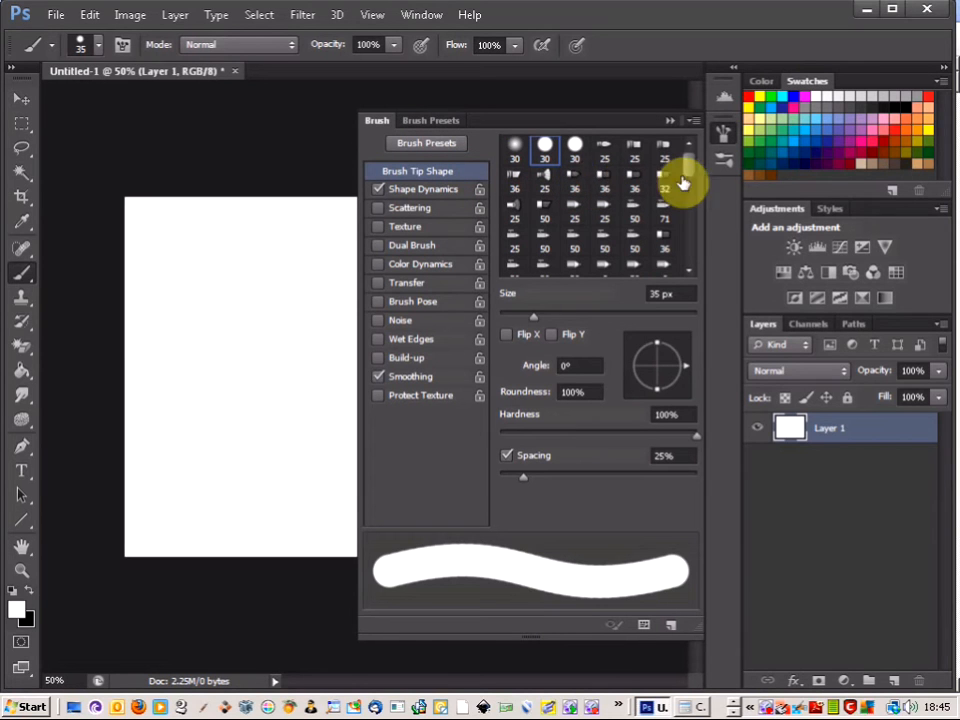
left_click(97, 45)
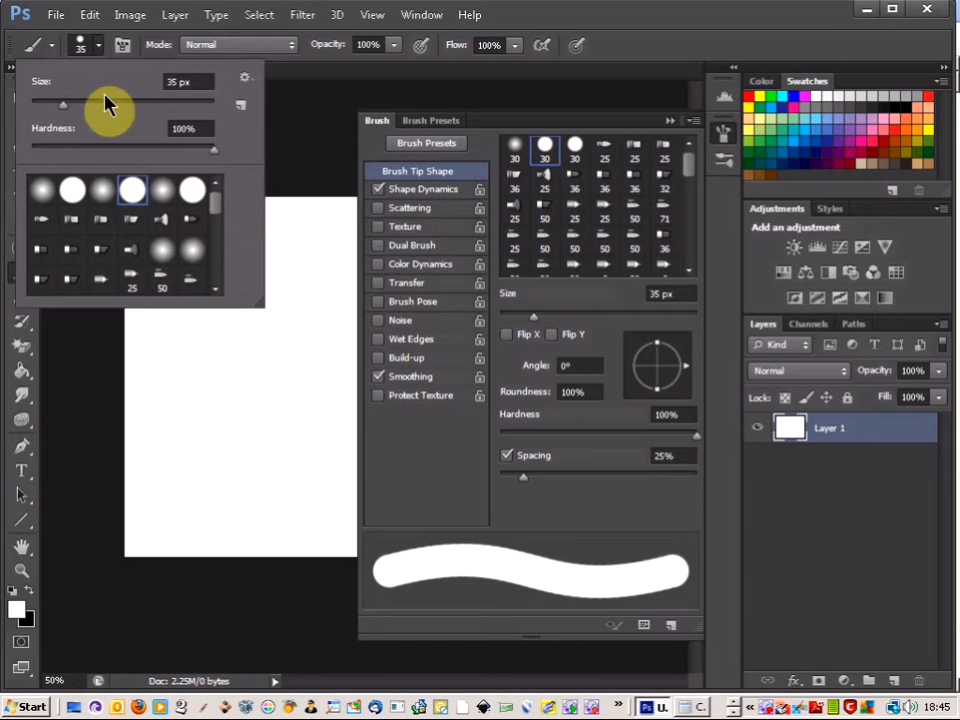
left_click(637, 39)
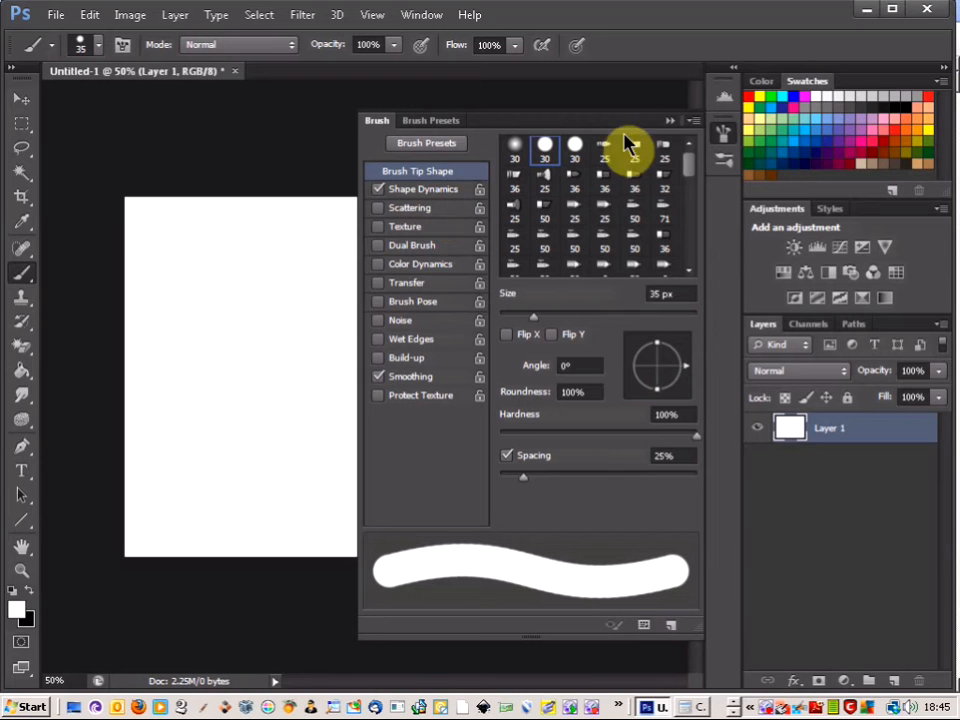
left_click(689, 123)
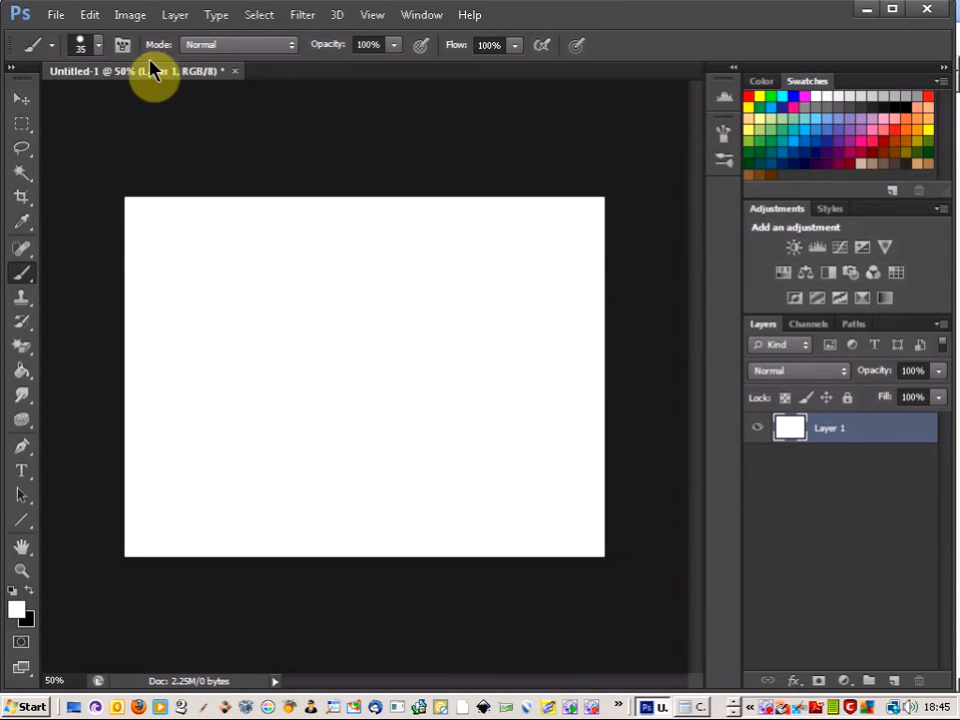
- Reopen the full Brush settings, turn on Scattering for the brush, and close the settings
left_click(122, 45)
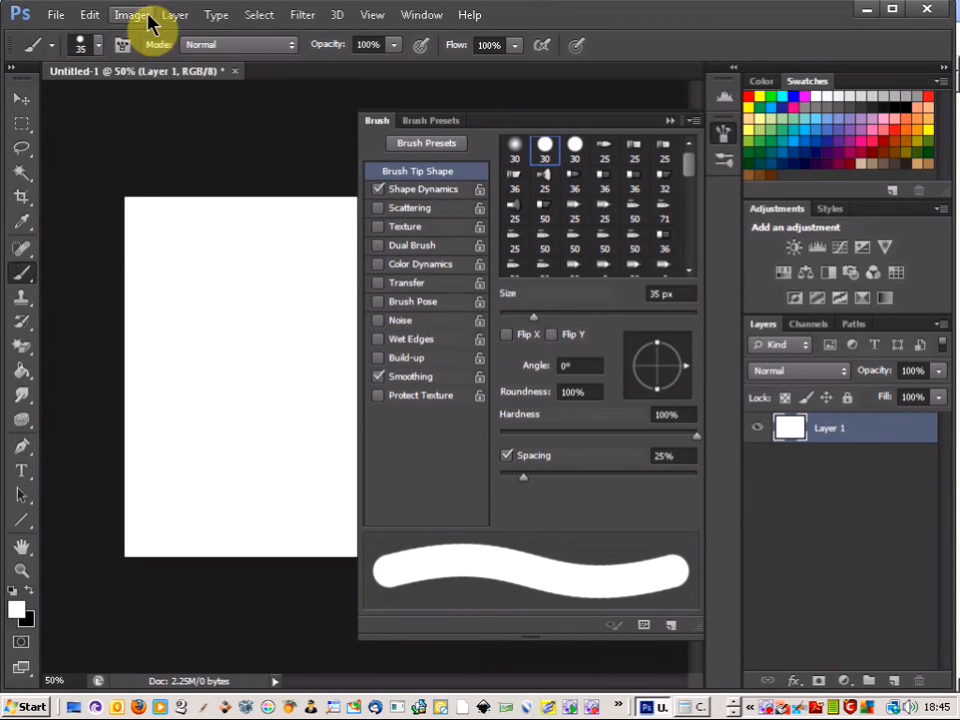
left_click(422, 16)
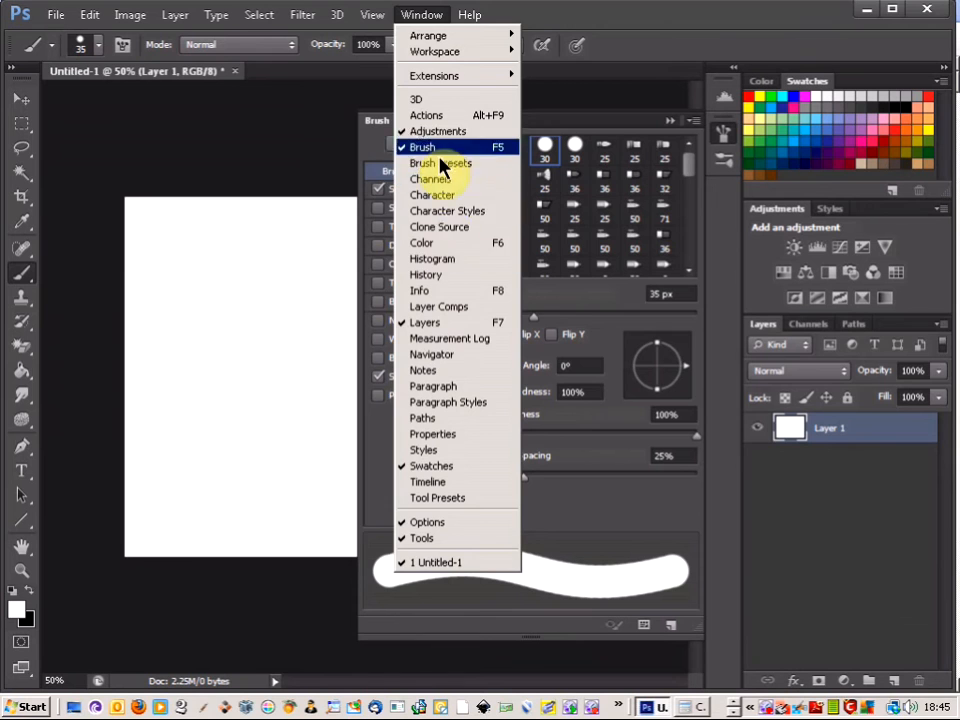
left_click(660, 49)
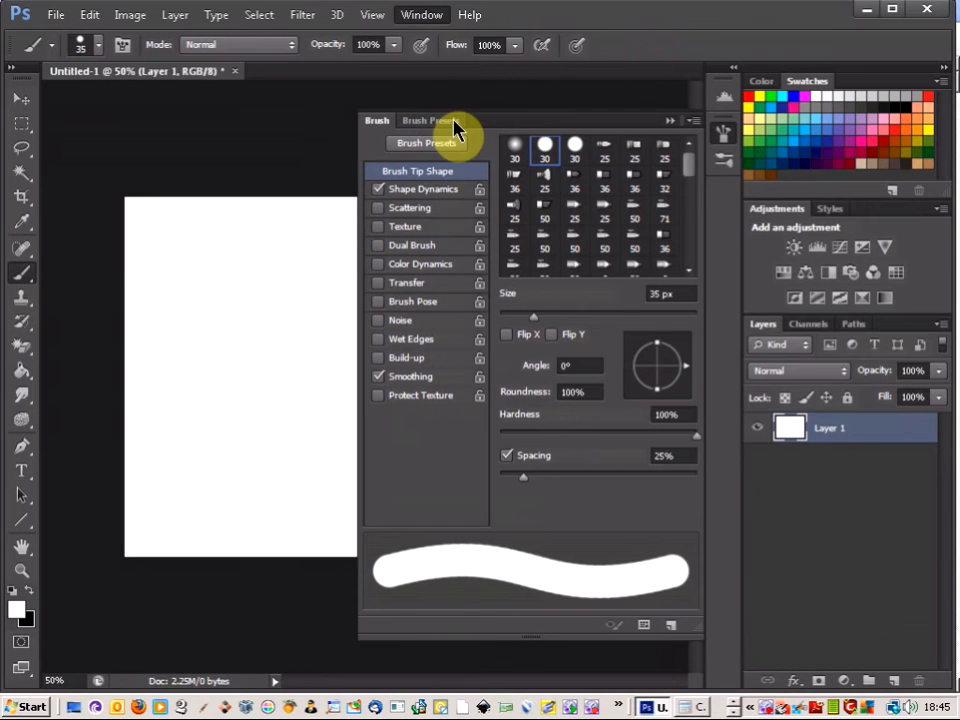
left_click(430, 212)
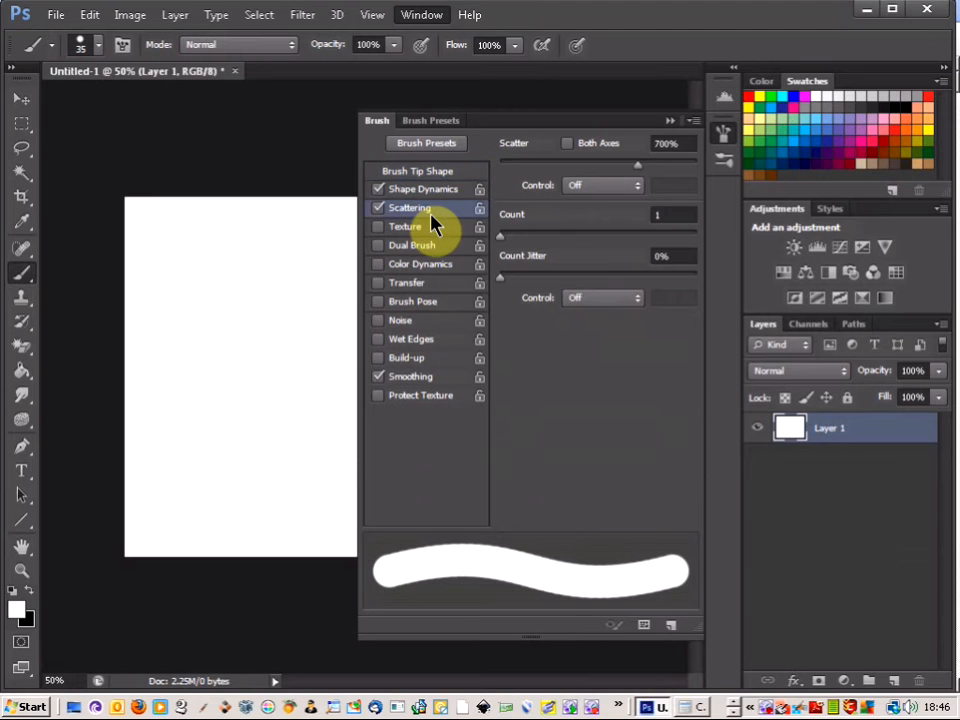
left_click(379, 209)
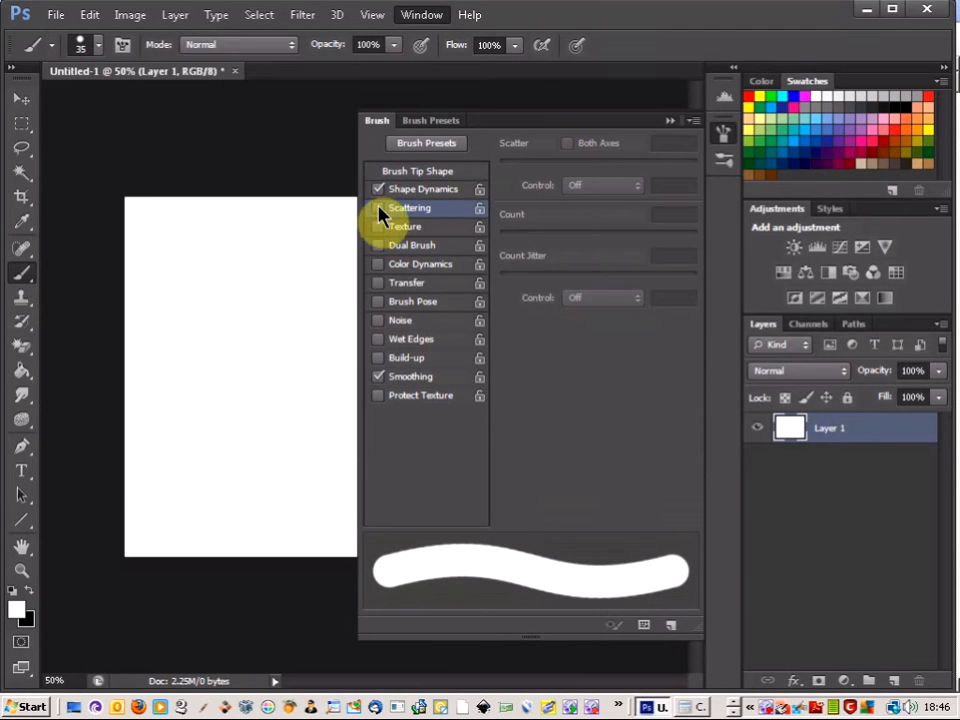
left_click(380, 210)
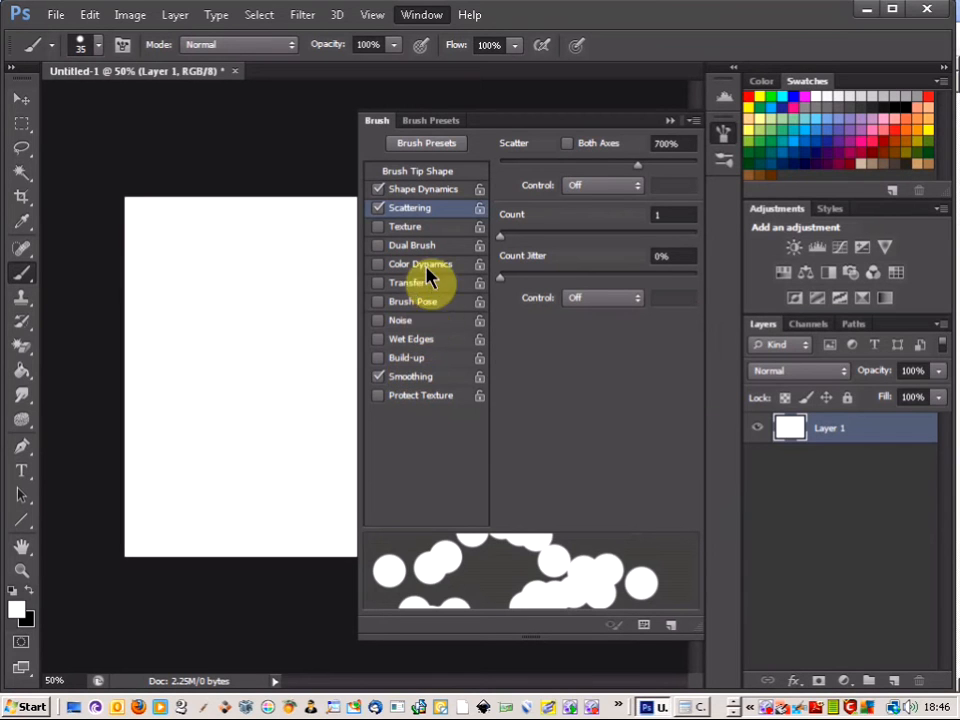
left_click(670, 122)
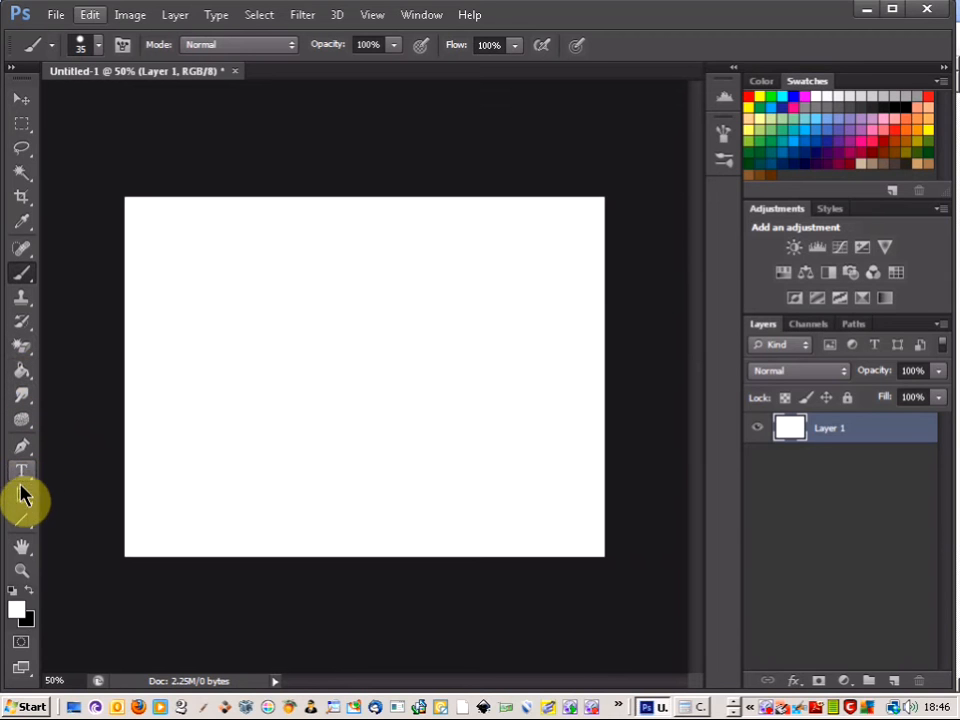
- Switch to the Line tool
left_click(24, 526)
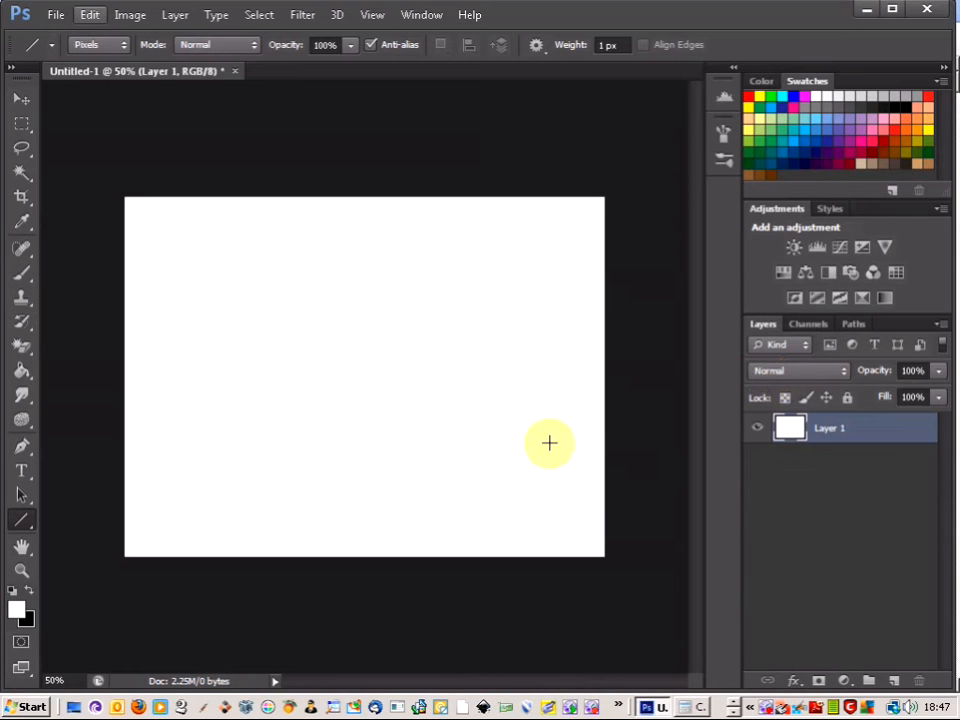
- Paint scattered black dots with the Brush tool on the left and middle areas of Layer 1
left_click(23, 280)
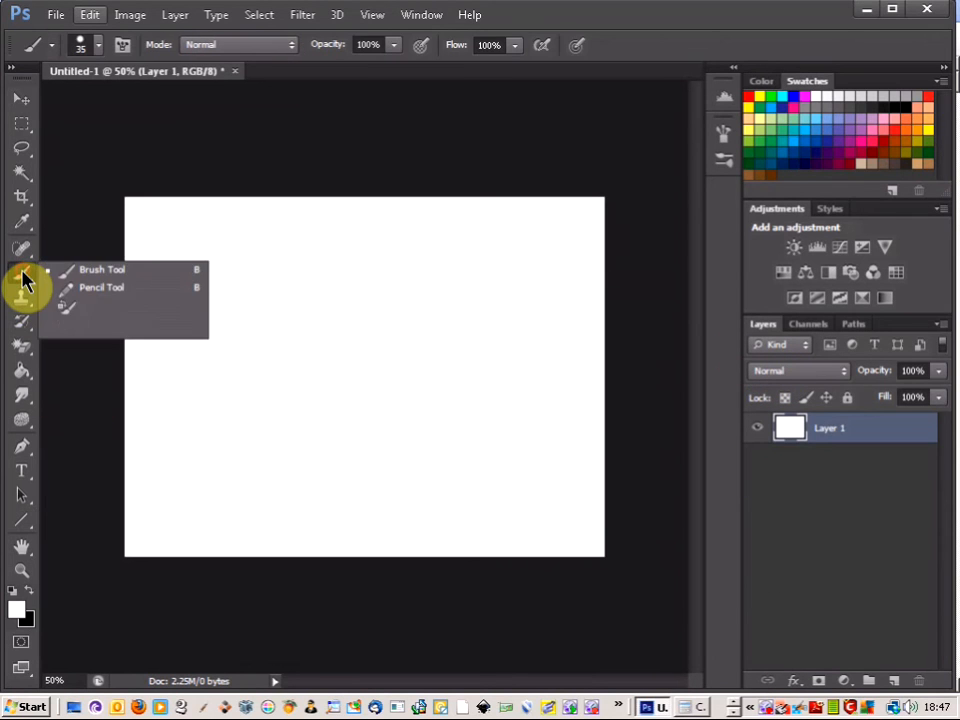
left_click(76, 268)
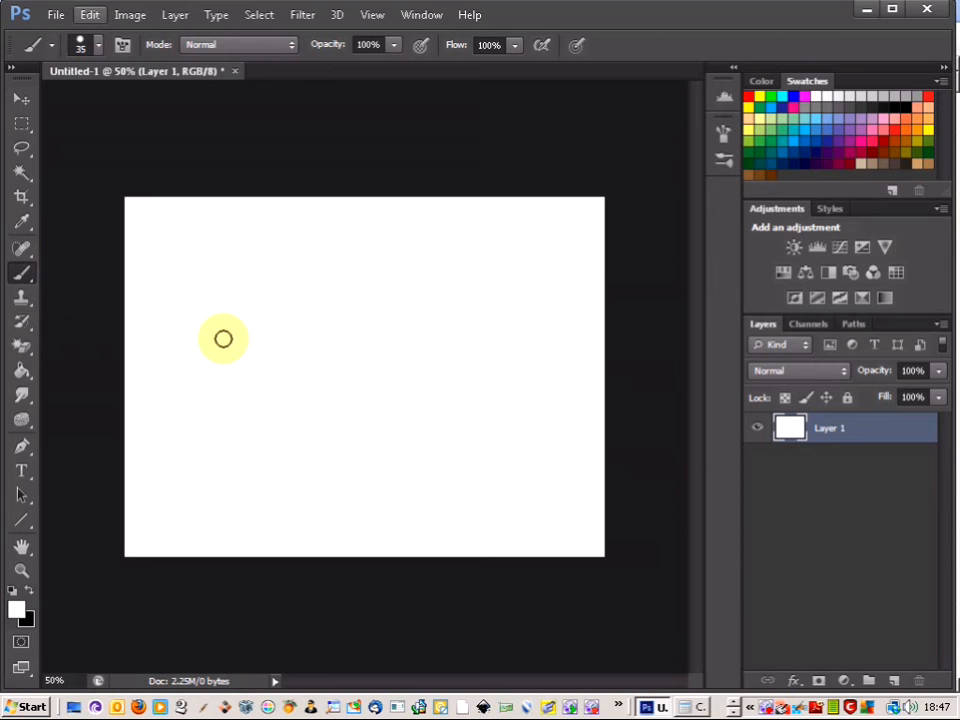
key("x")
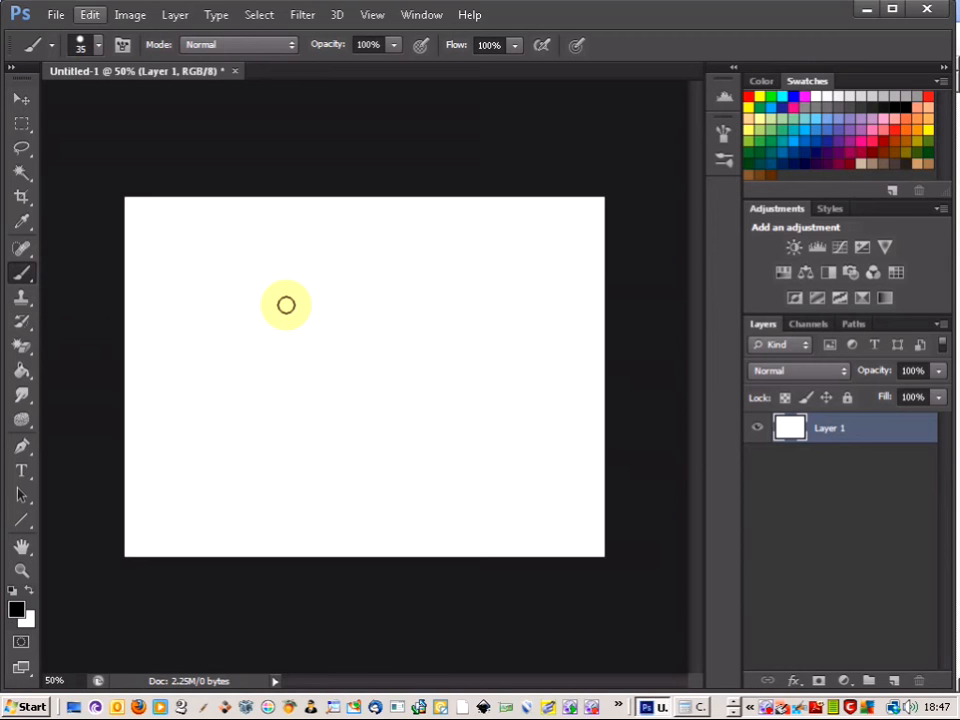
mouse_move(287, 310)
left_mouse_down()
mouse_move(239, 300)
mouse_move(203, 325)
mouse_move(184, 362)
left_mouse_up()
left_click(389, 386)
left_click_drag(369, 354, 395, 389)
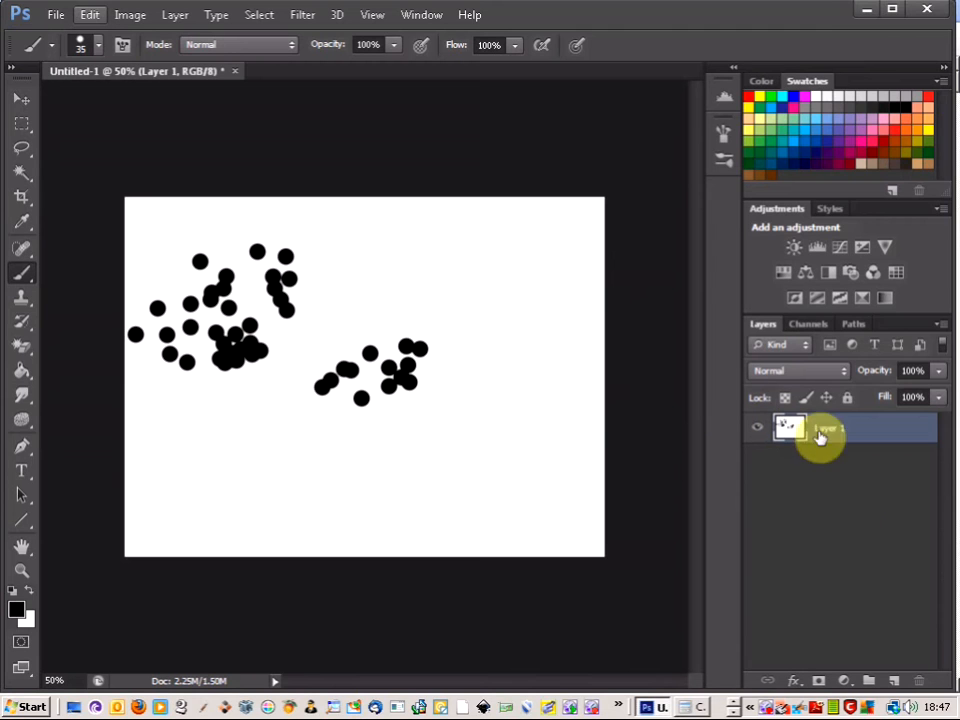
- Add a new layer above Layer 1 and paint scattered black dots across the middle of the canvas on it
left_click(895, 682)
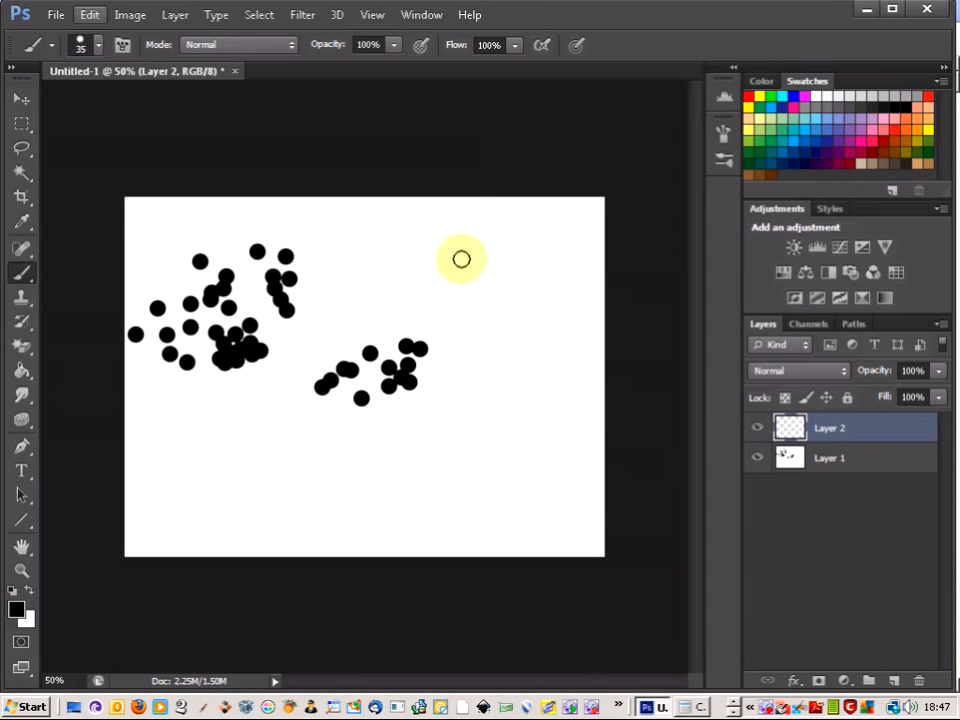
mouse_move(431, 285)
left_mouse_down()
mouse_move(343, 364)
mouse_move(279, 386)
mouse_move(310, 392)
left_mouse_up()
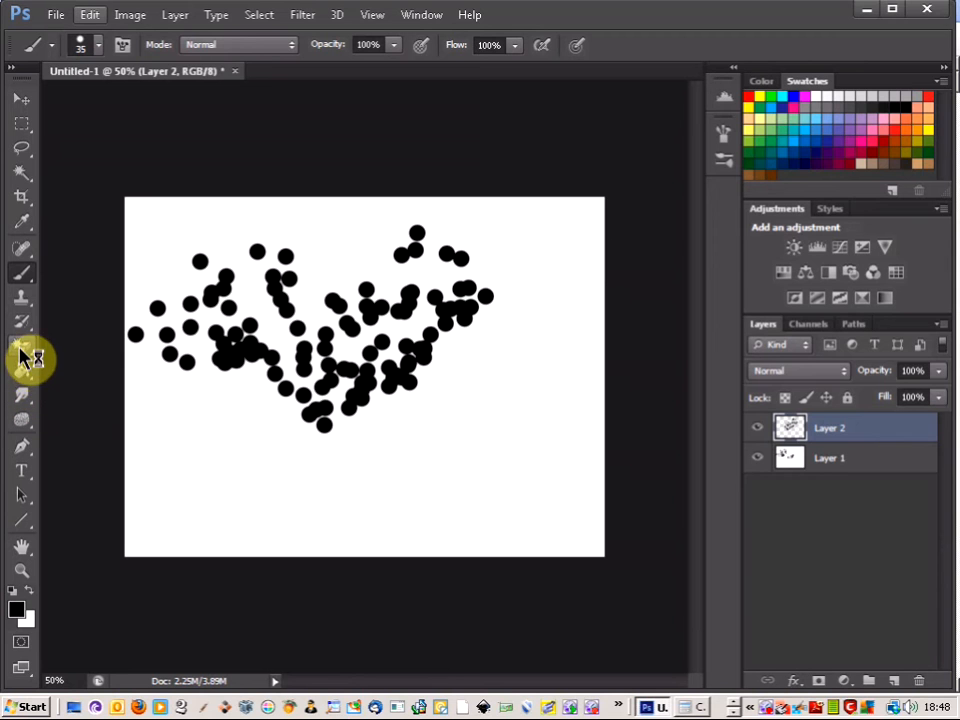
- Erase all the painted dots on Layer 2 with the Eraser tool at brush size 125
left_click_drag(26, 350, 90, 341)
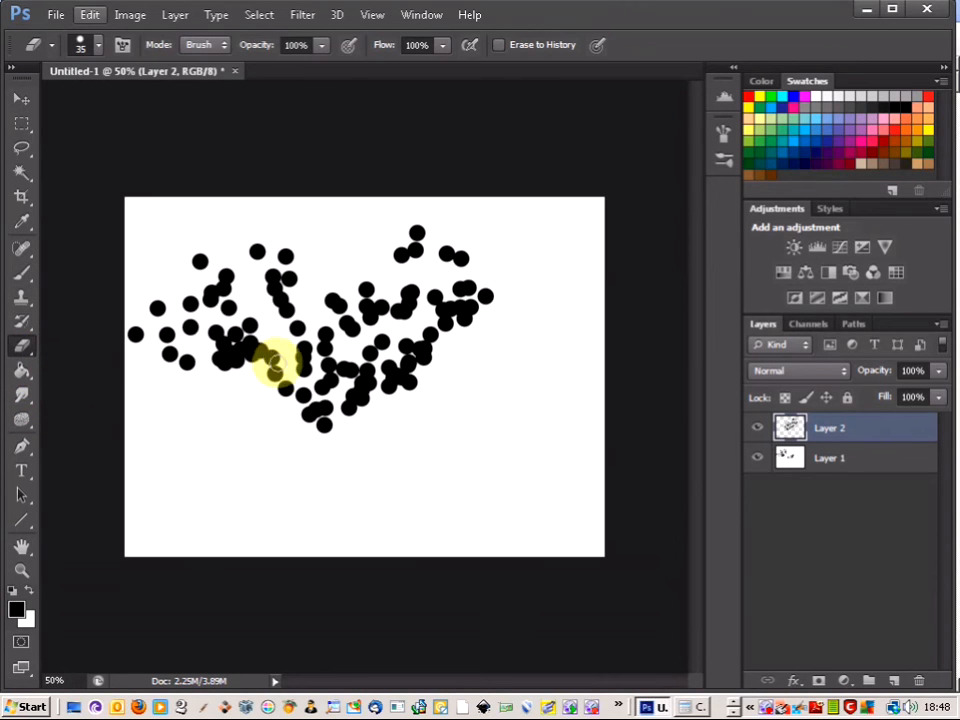
key("bracketright")
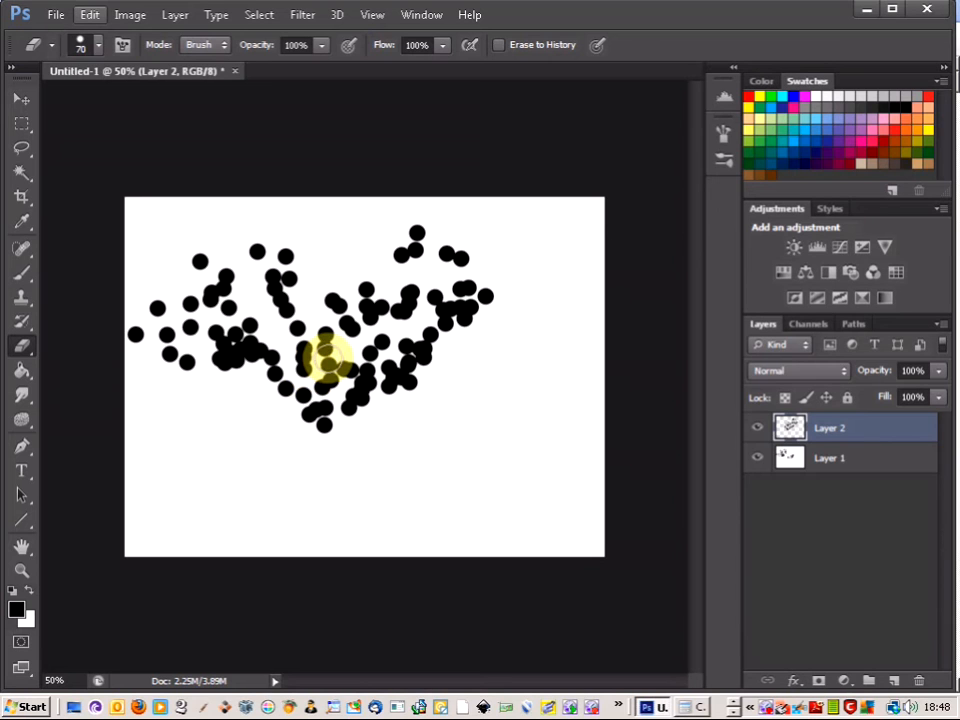
key("bracketright")
key("bracketright")
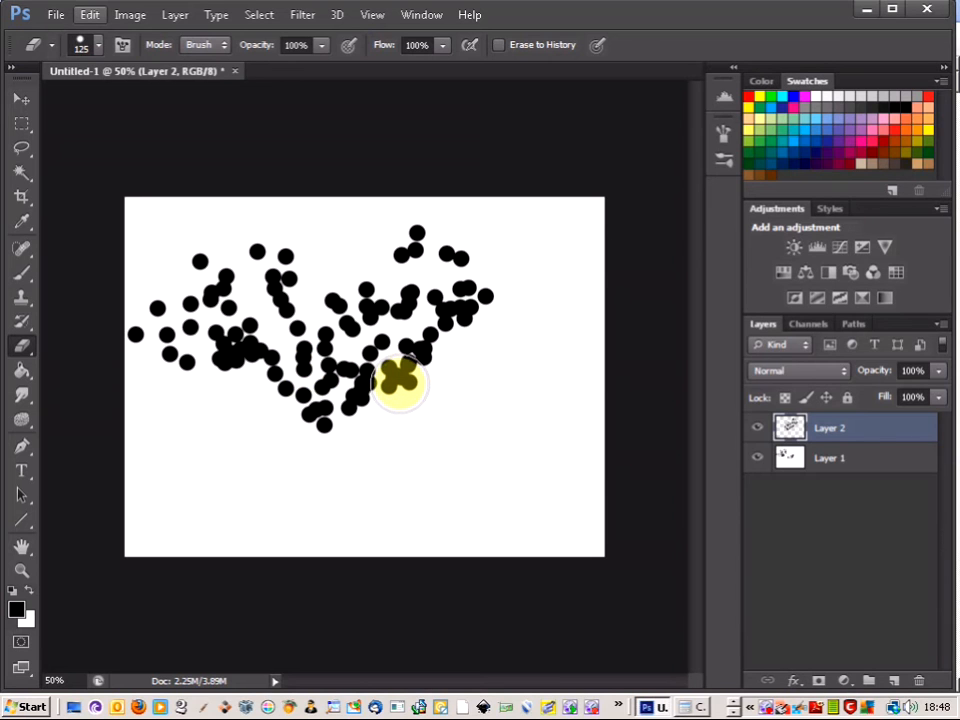
mouse_move(385, 388)
left_mouse_down()
mouse_move(309, 307)
mouse_move(351, 406)
mouse_move(332, 418)
mouse_move(264, 360)
mouse_move(347, 327)
mouse_move(351, 280)
mouse_move(393, 284)
mouse_move(417, 320)
mouse_move(417, 346)
mouse_move(371, 356)
mouse_move(378, 332)
mouse_move(408, 338)
mouse_move(468, 317)
mouse_move(490, 289)
mouse_move(414, 223)
mouse_move(397, 247)
mouse_move(407, 268)
mouse_move(484, 309)
left_mouse_up()
left_click(297, 363)
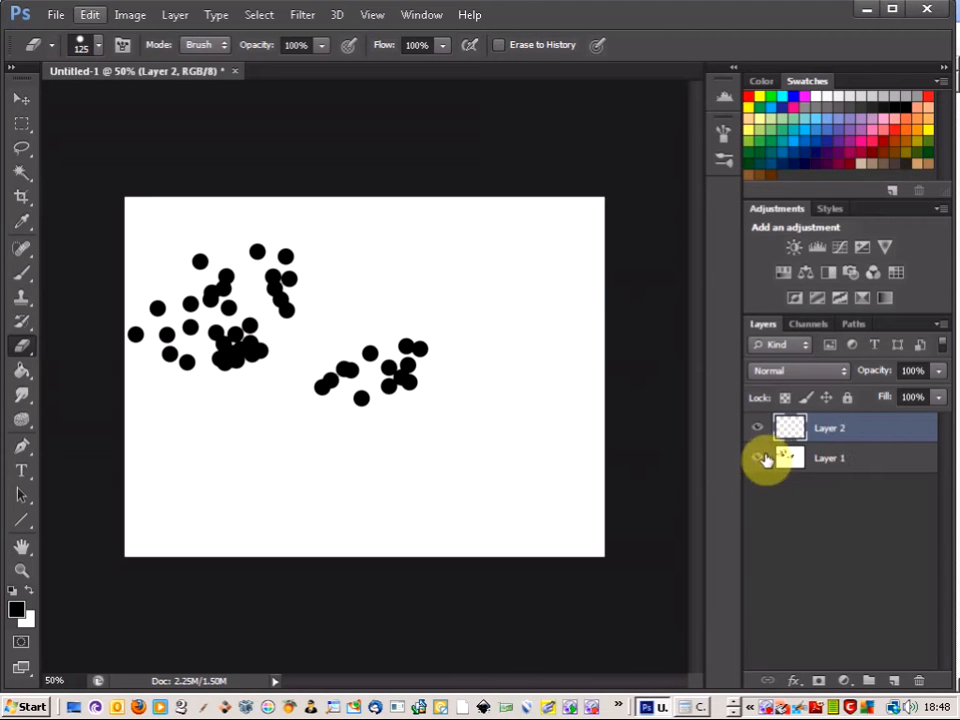
- Erase some of the middle dots on Layer 1 with the Eraser and undo the erasing by stepping backward
left_click(863, 464)
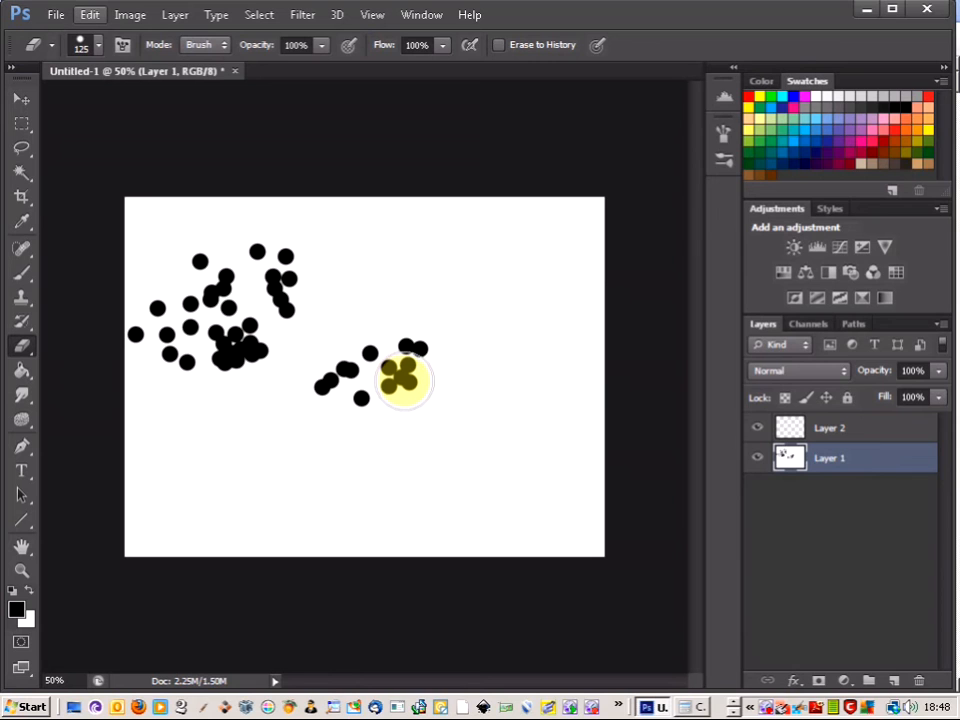
left_click(403, 380)
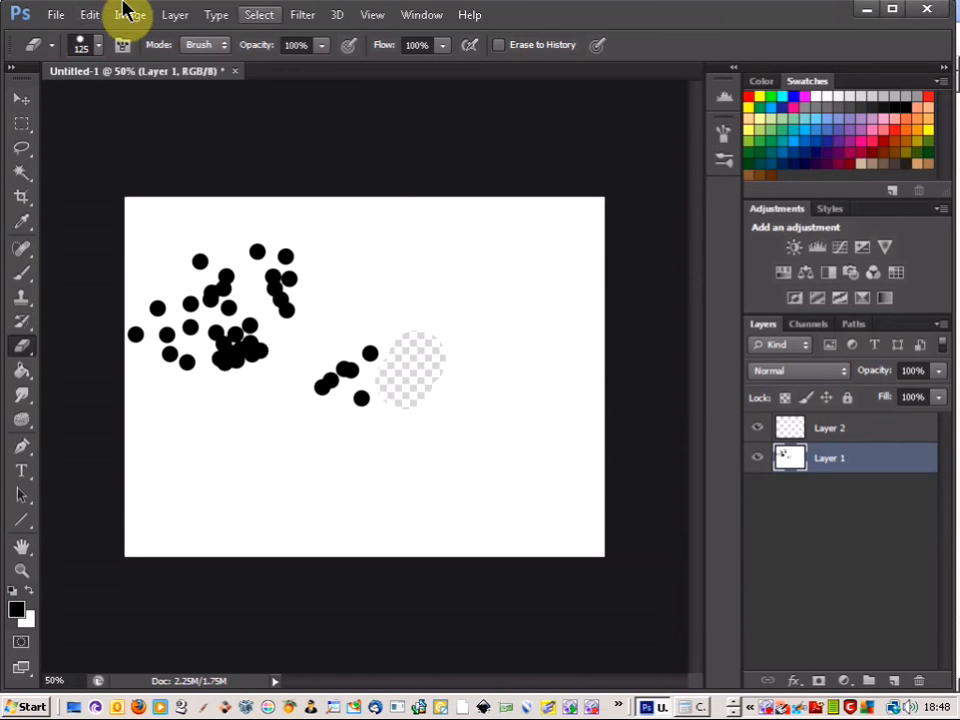
left_click(95, 18)
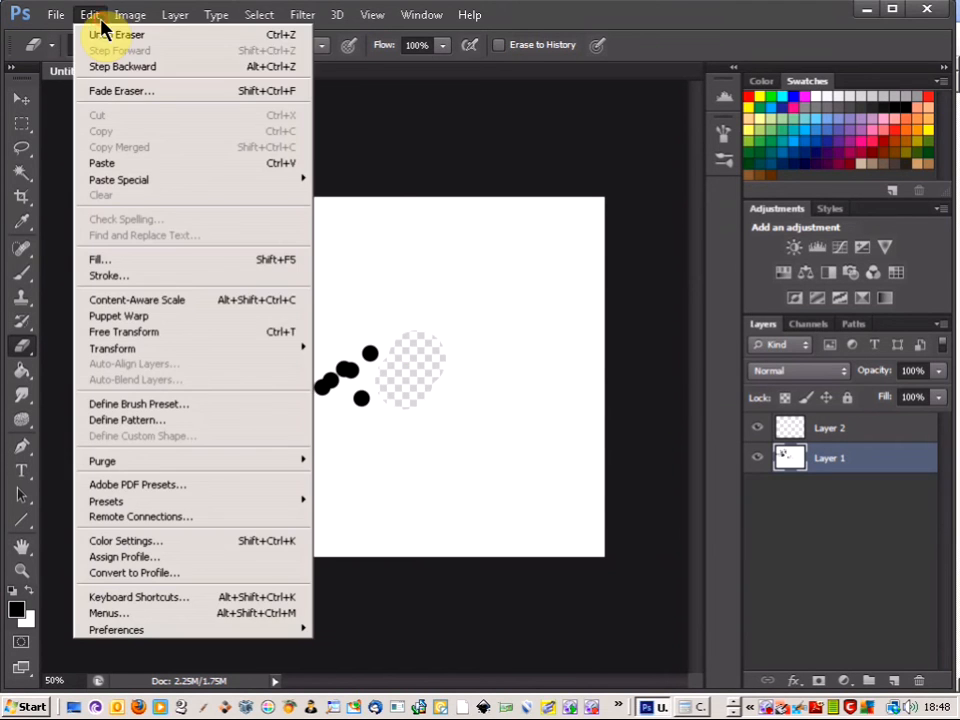
left_click(124, 68)
left_click(88, 16)
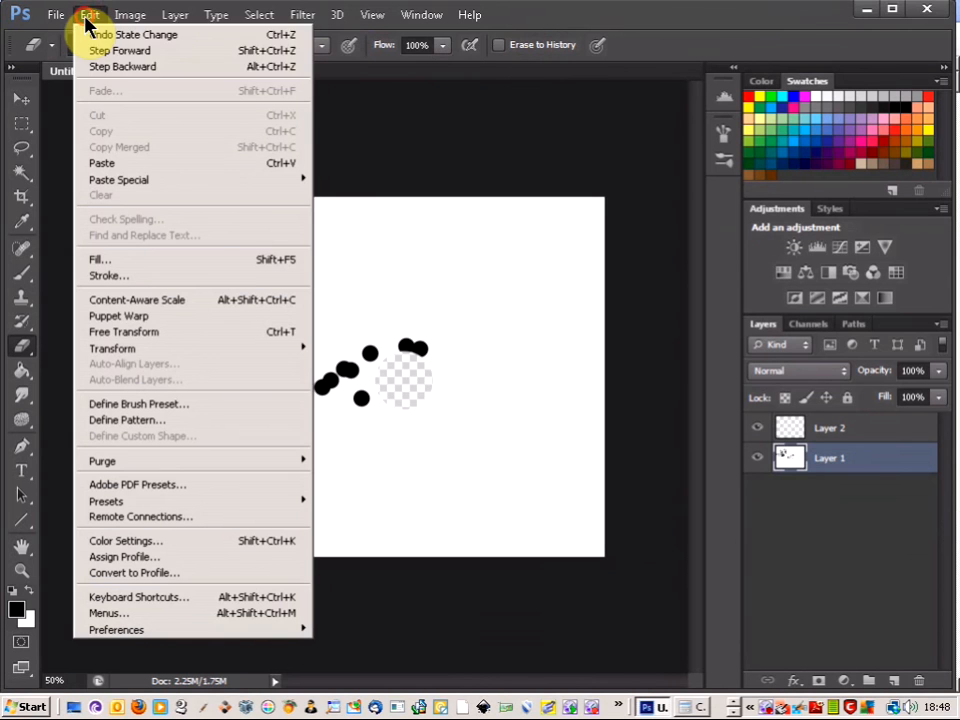
left_click(113, 69)
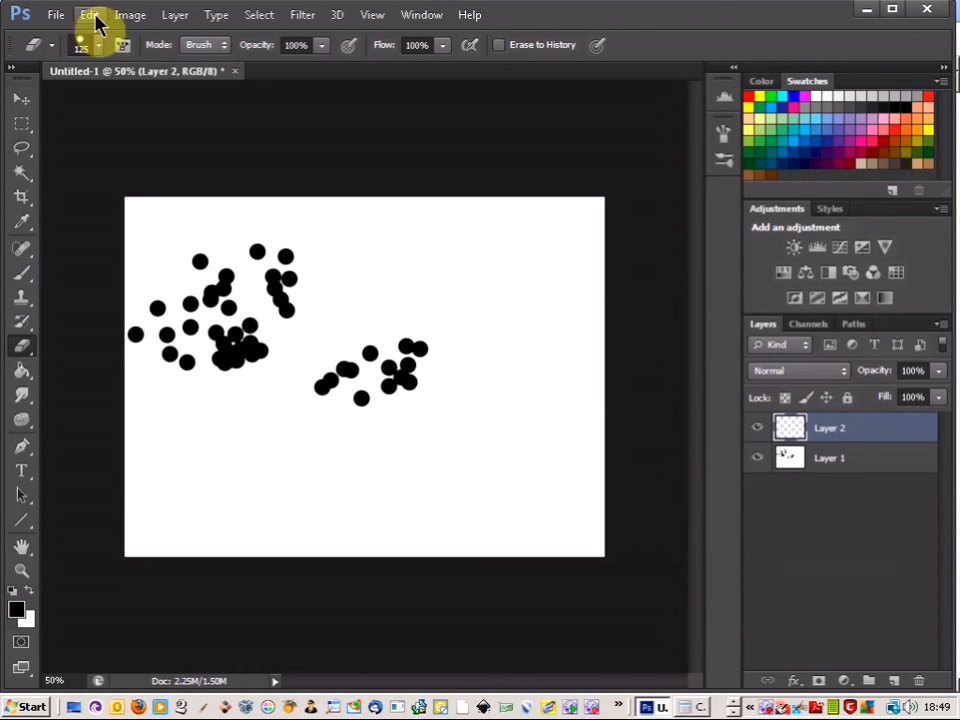
- Resize the image to a width of 800 pixels with Constrain Proportions turned on
left_click(128, 15)
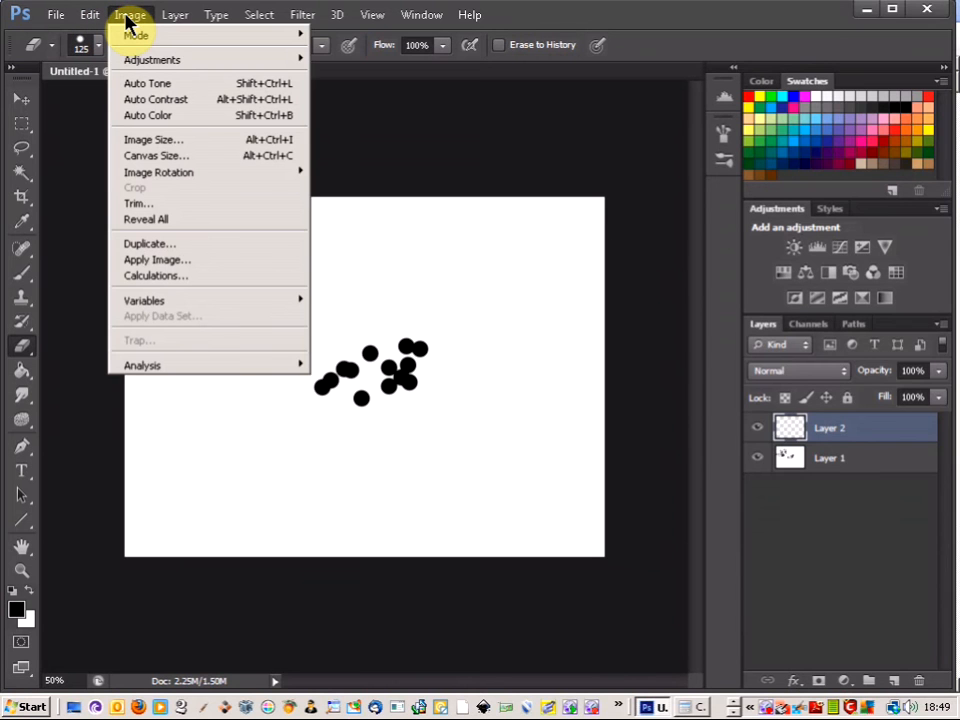
mouse_move(182, 26)
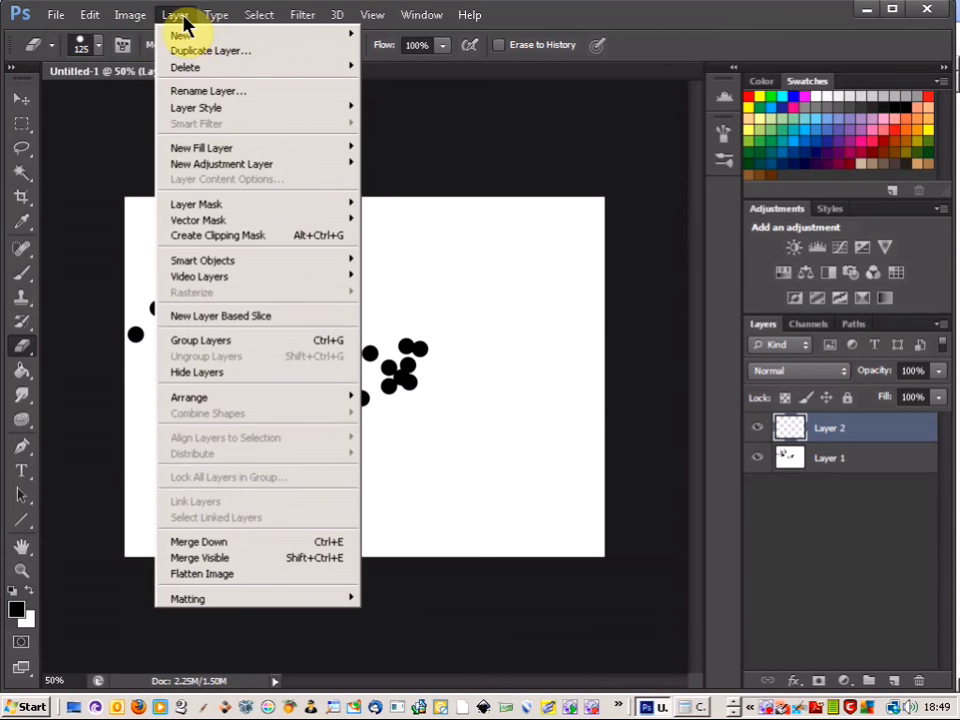
mouse_move(139, 28)
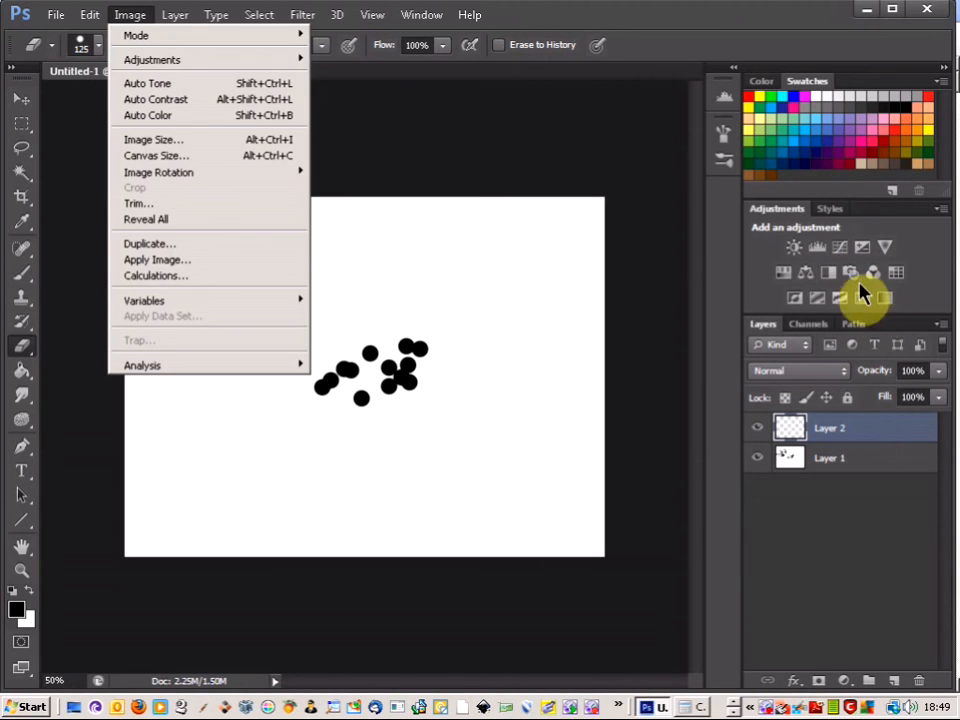
mouse_move(162, 62)
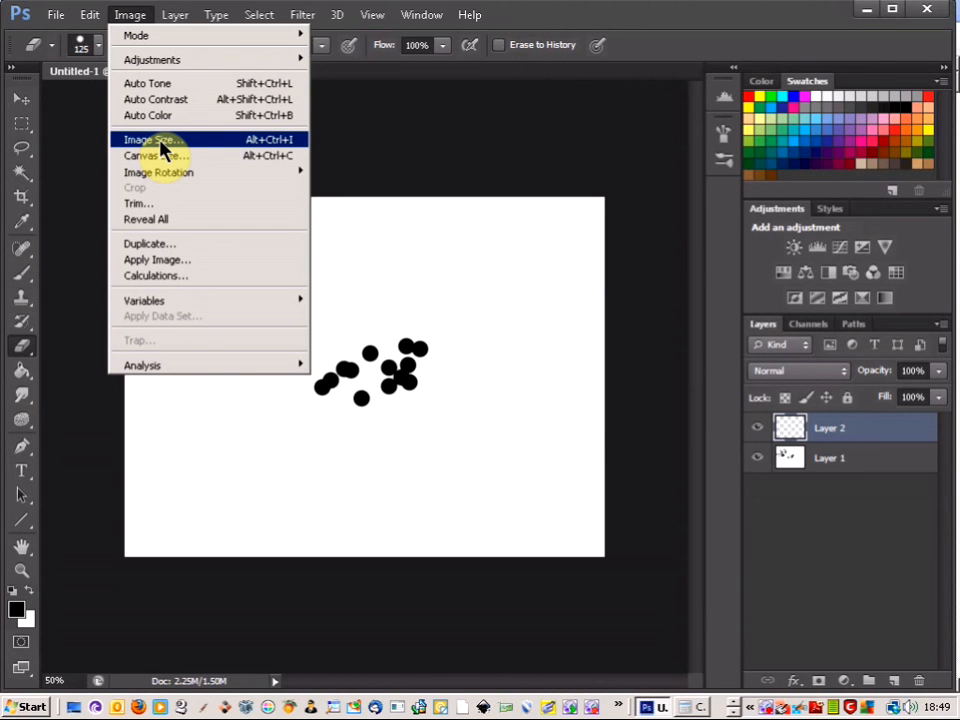
left_click(160, 148)
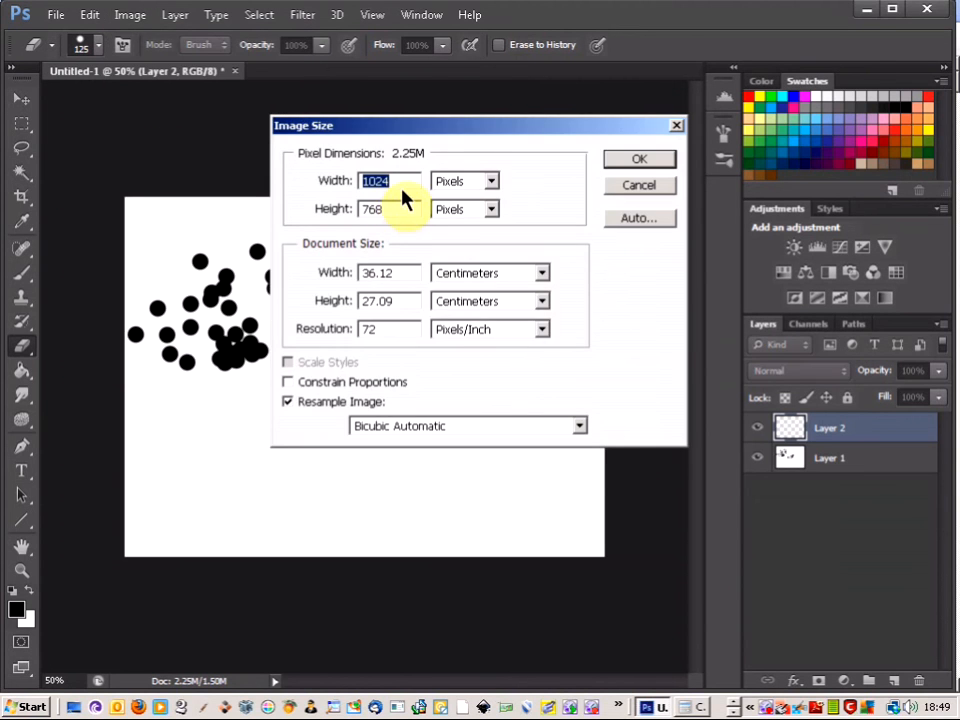
type("800")
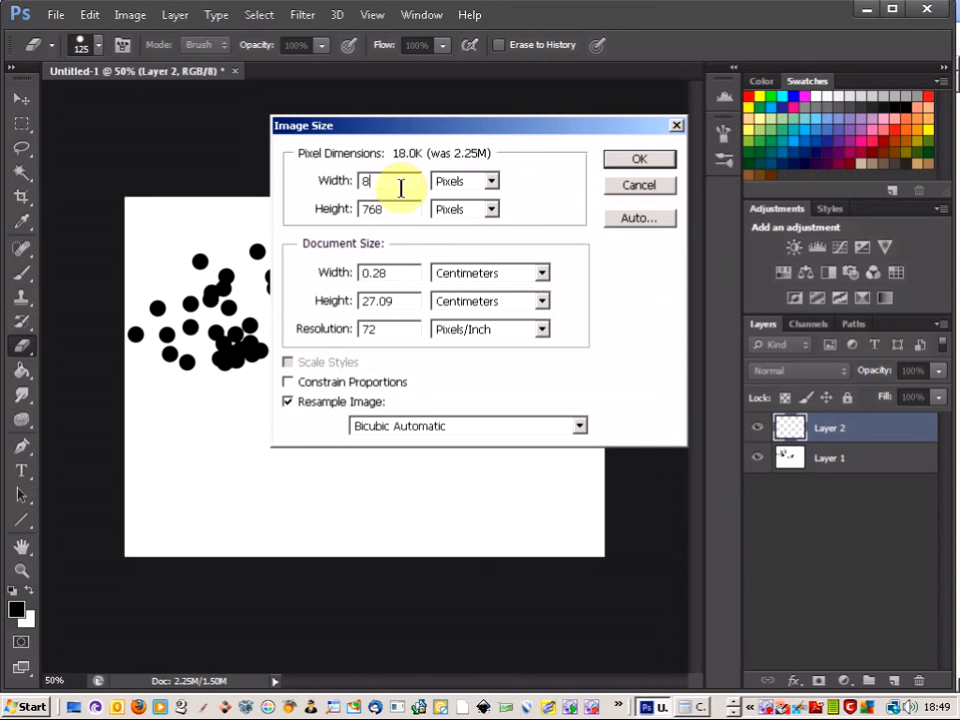
left_click(308, 390)
left_click_drag(397, 178, 315, 190)
type("800")
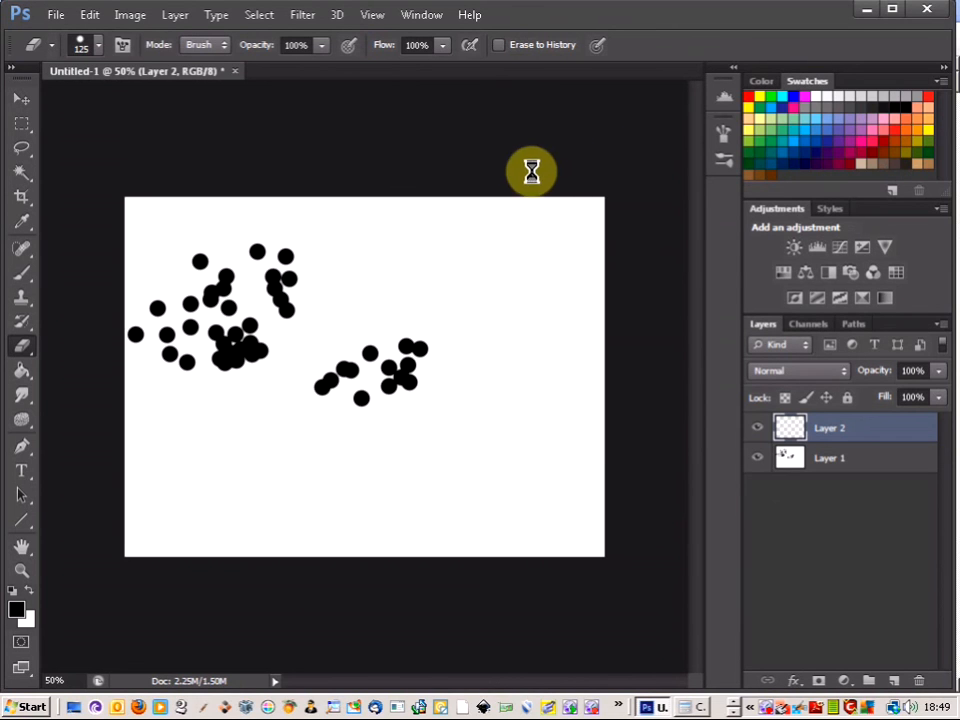
left_click(130, 16)
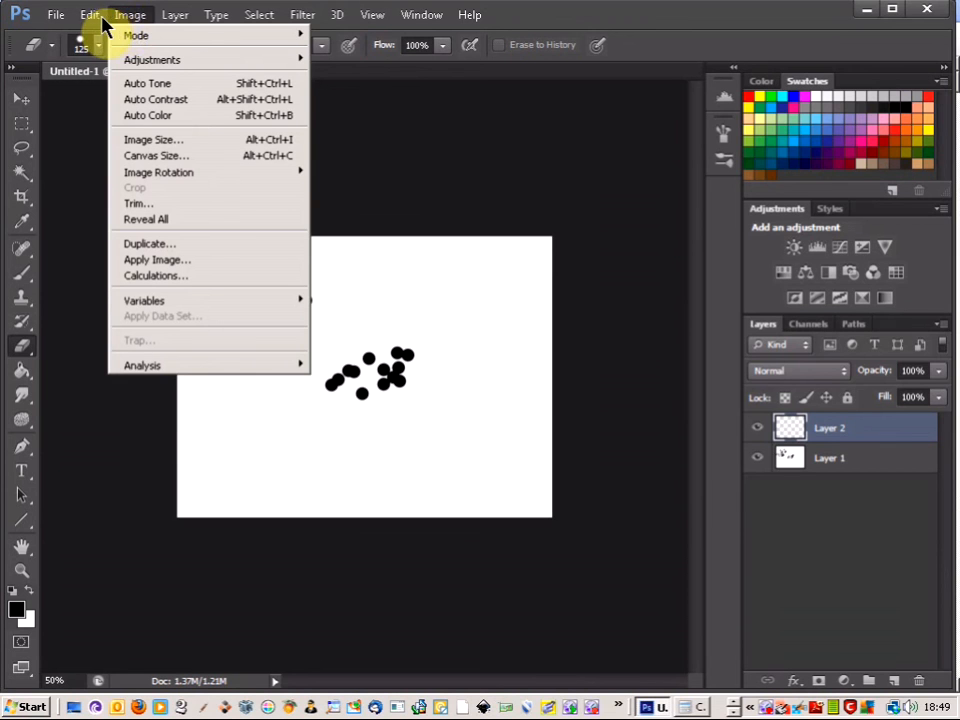
left_click(90, 16)
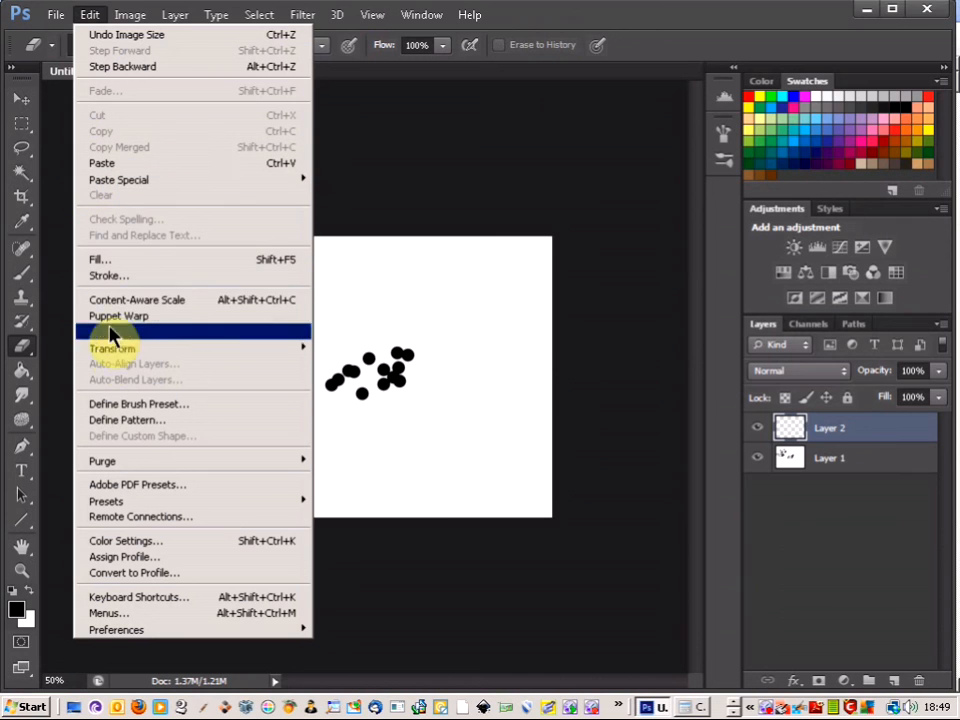
mouse_move(115, 350)
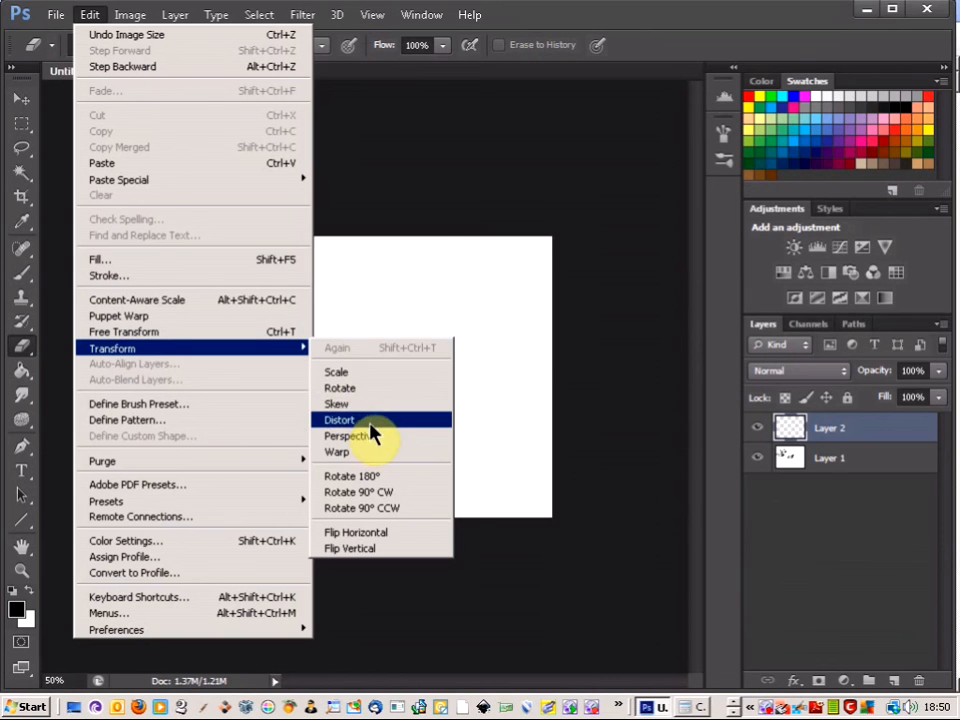
left_click(315, 241)
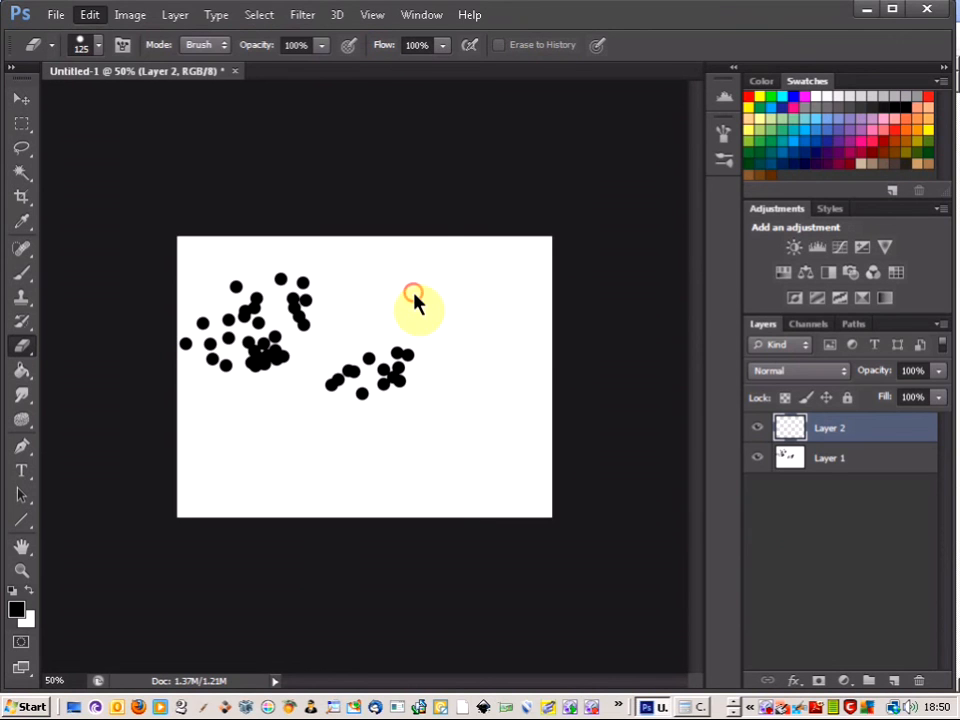
- Select a rectangular area around most of the dots with the Rectangular Marquee tool
left_click(20, 124)
left_click_drag(235, 278, 425, 423)
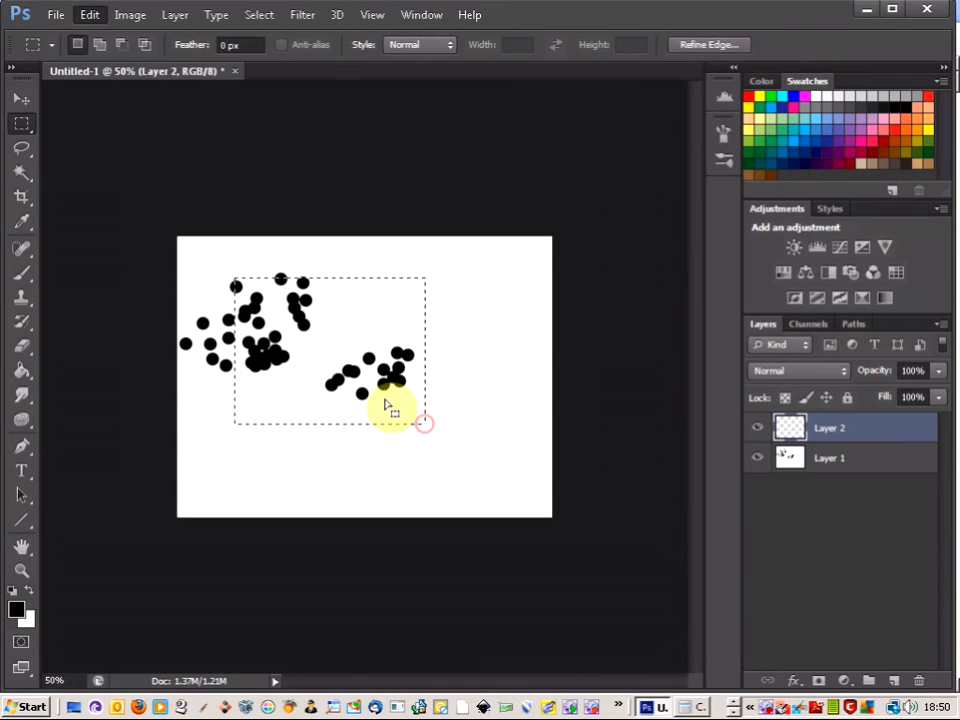
- Try to apply Free Transform to the selected area on Layer 2
left_click(89, 15)
mouse_move(155, 352)
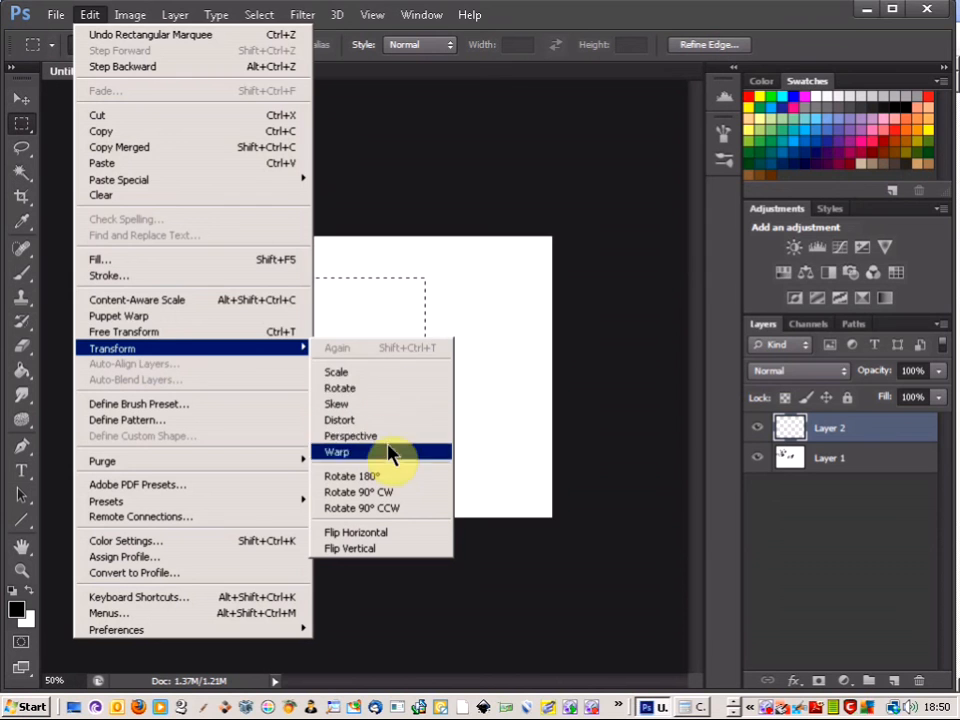
left_click(248, 331)
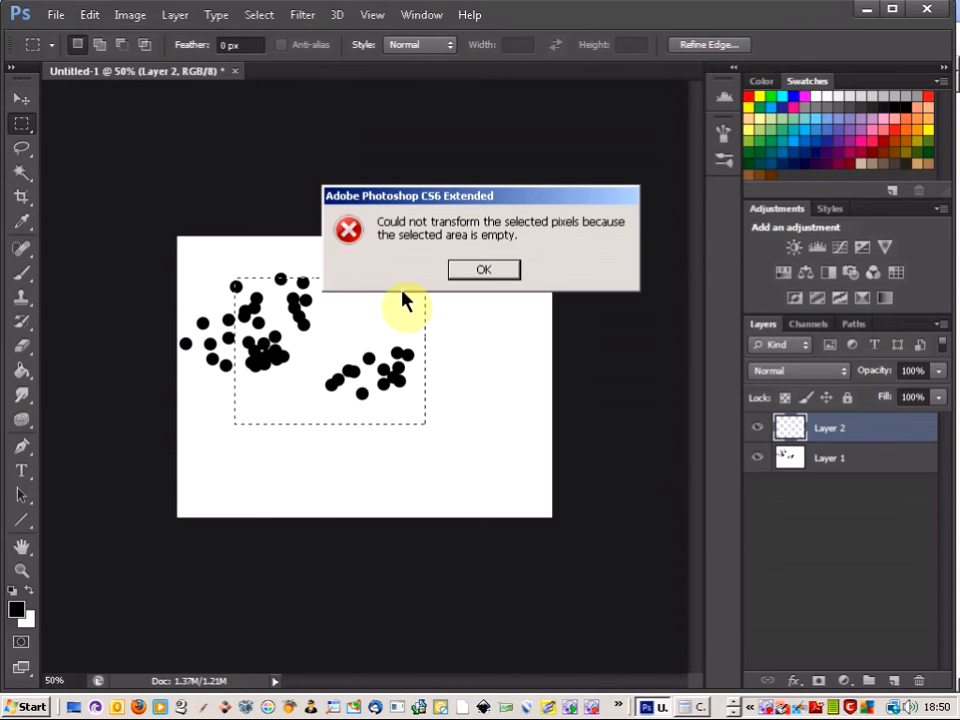
left_click(487, 264)
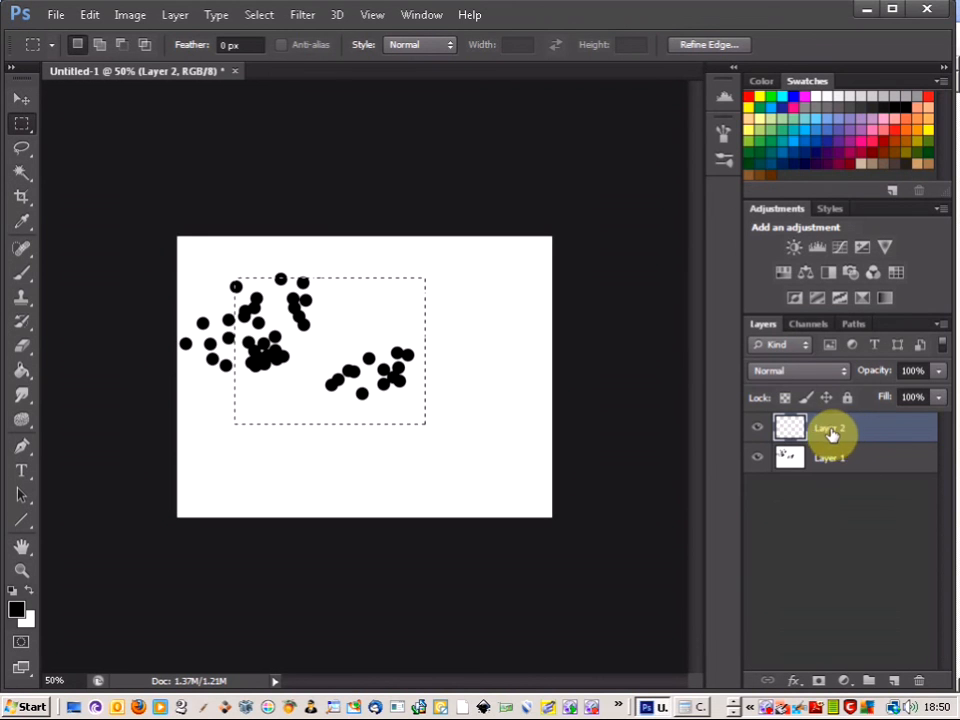
- Rotate the selected area on Layer 1 by about 91 degrees with Free Transform and apply the transformation
left_click(851, 461)
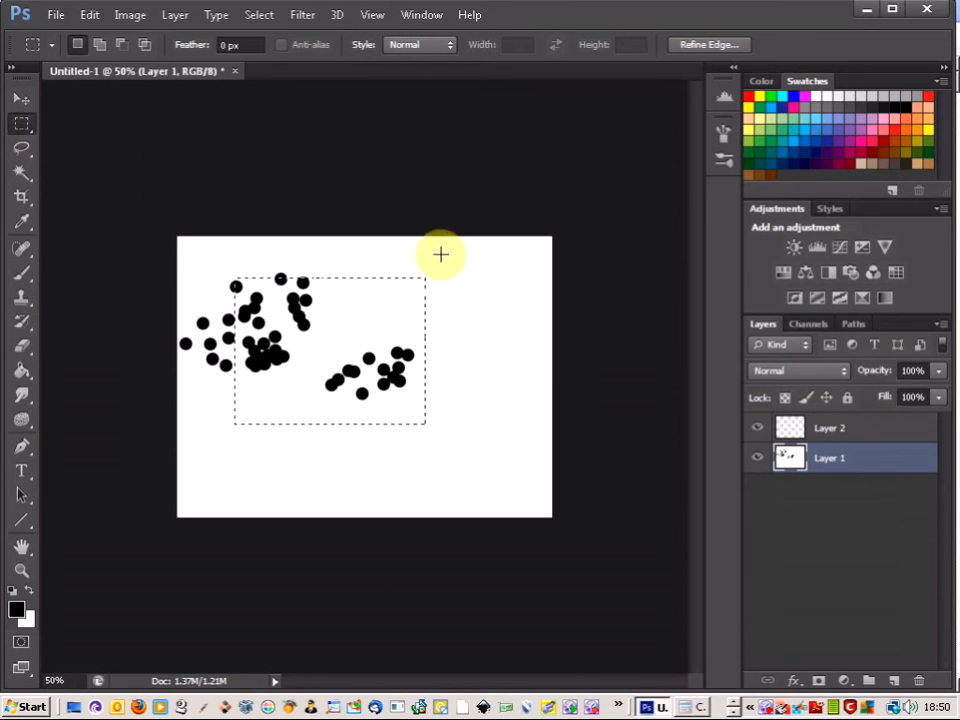
left_click(89, 15)
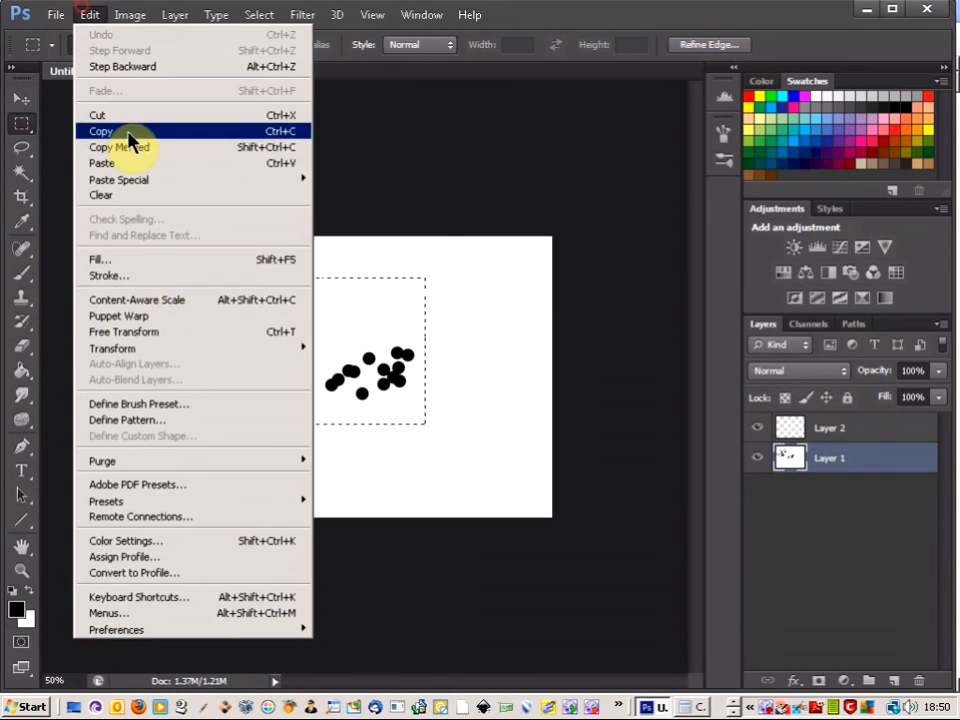
left_click(160, 332)
left_click_drag(437, 265, 396, 441)
left_click(18, 124)
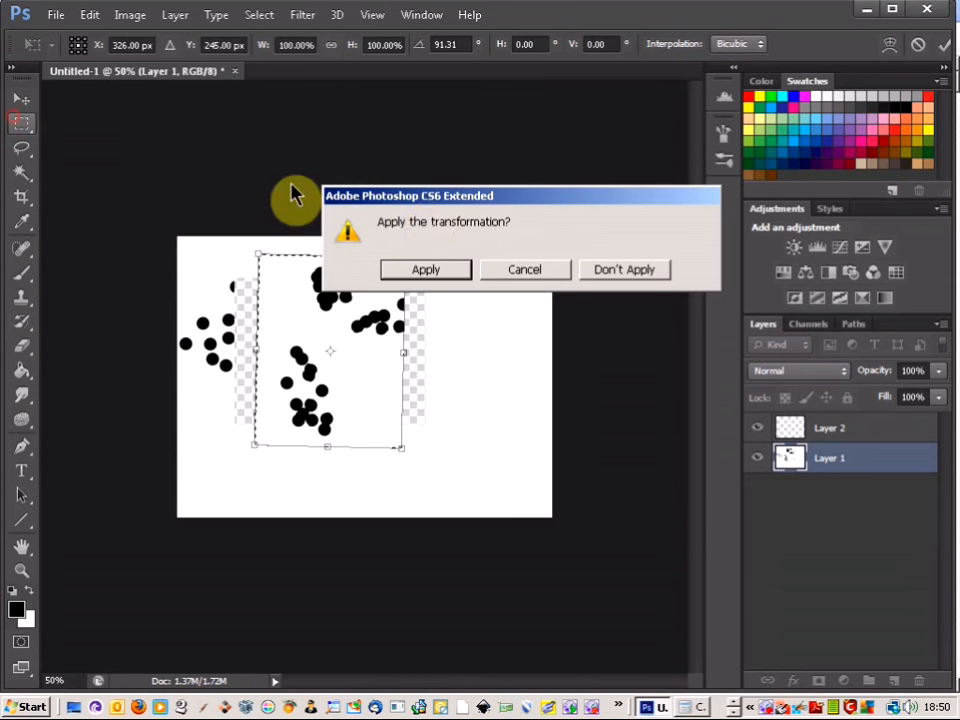
left_click(447, 272)
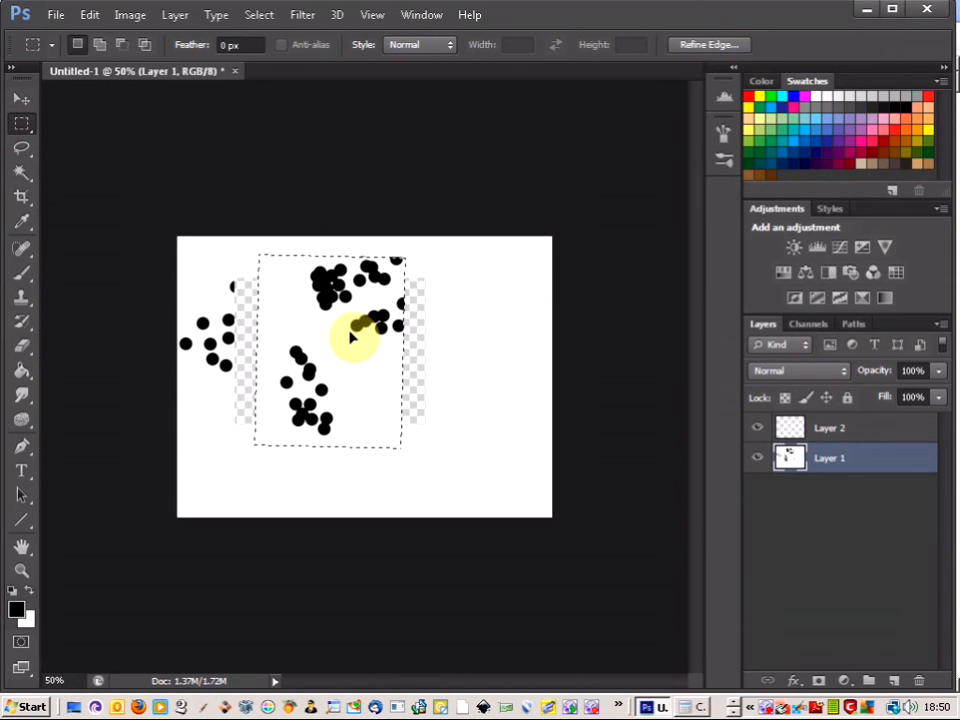
- Try the third, light gray color theme in the Interface preferences
left_click(88, 14)
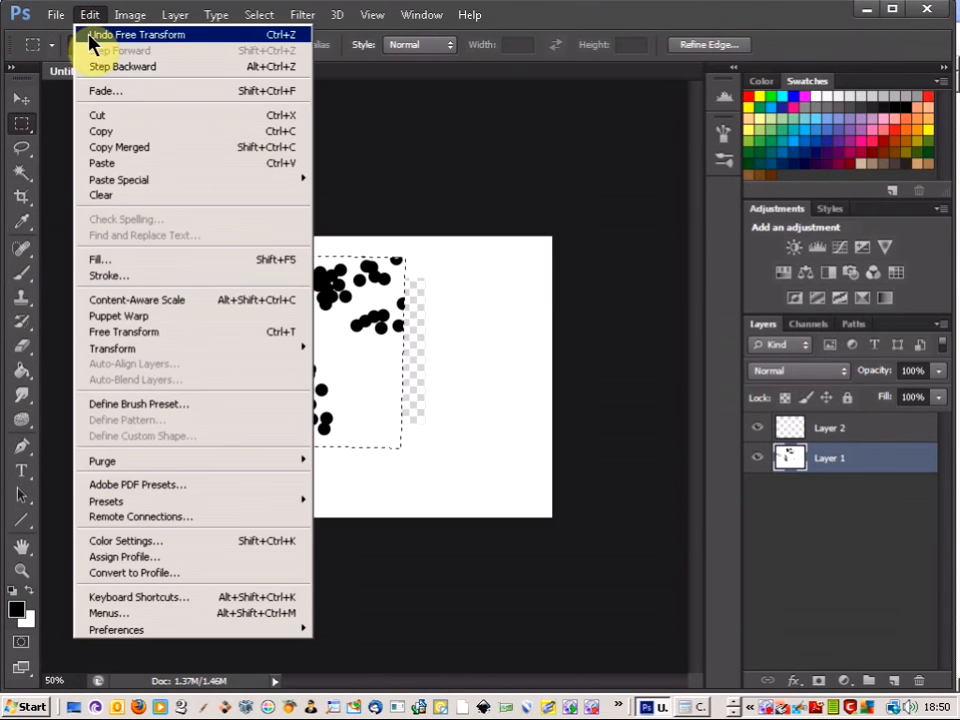
mouse_move(144, 628)
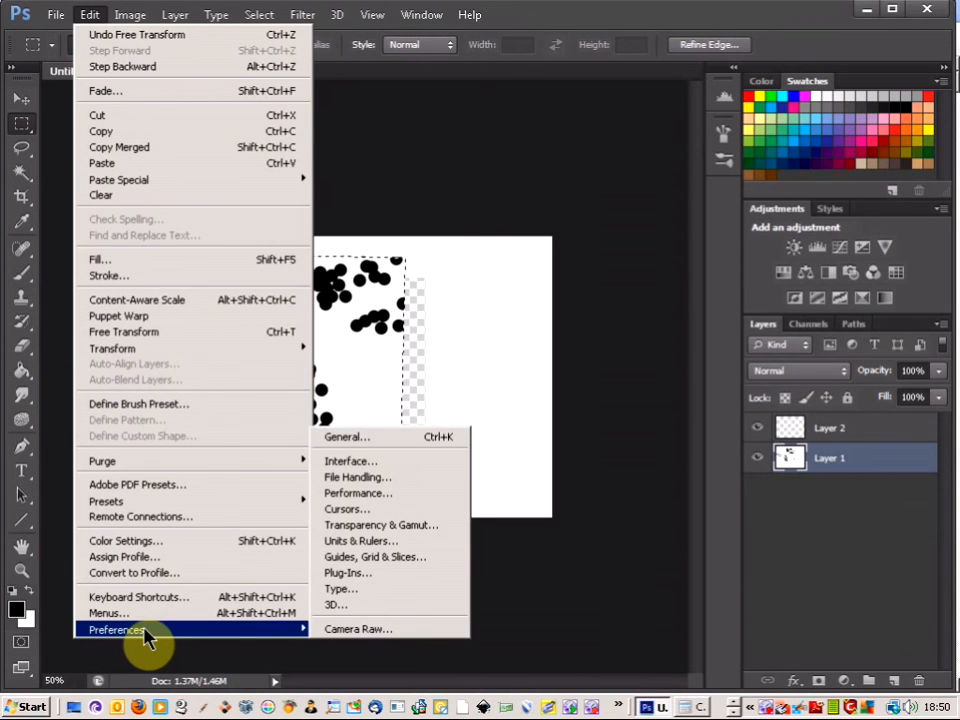
left_click(366, 440)
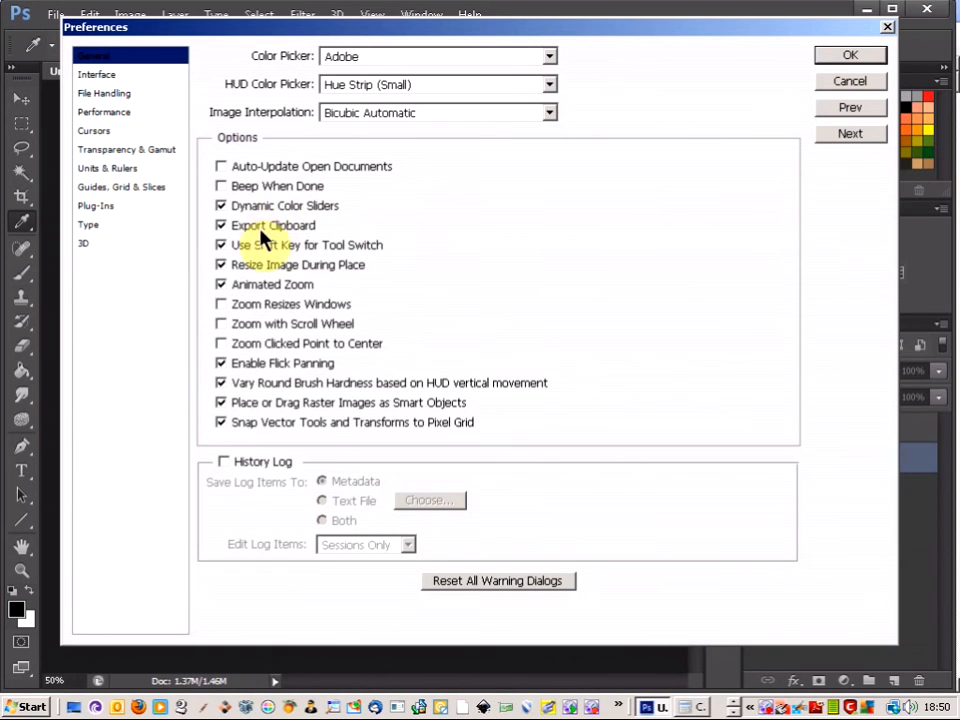
left_click(100, 75)
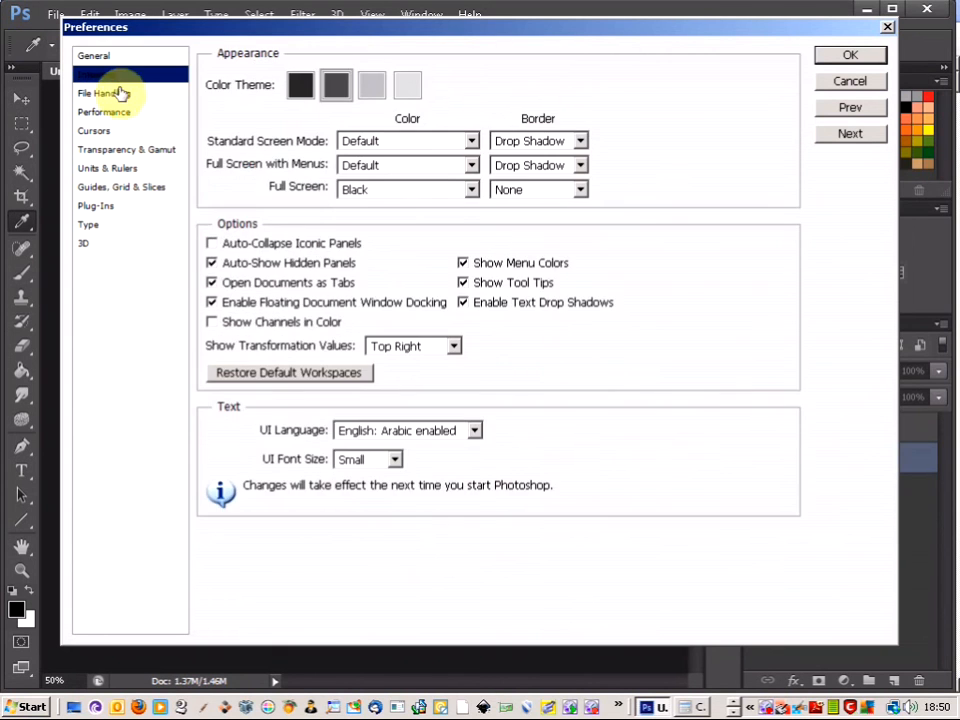
left_click(373, 86)
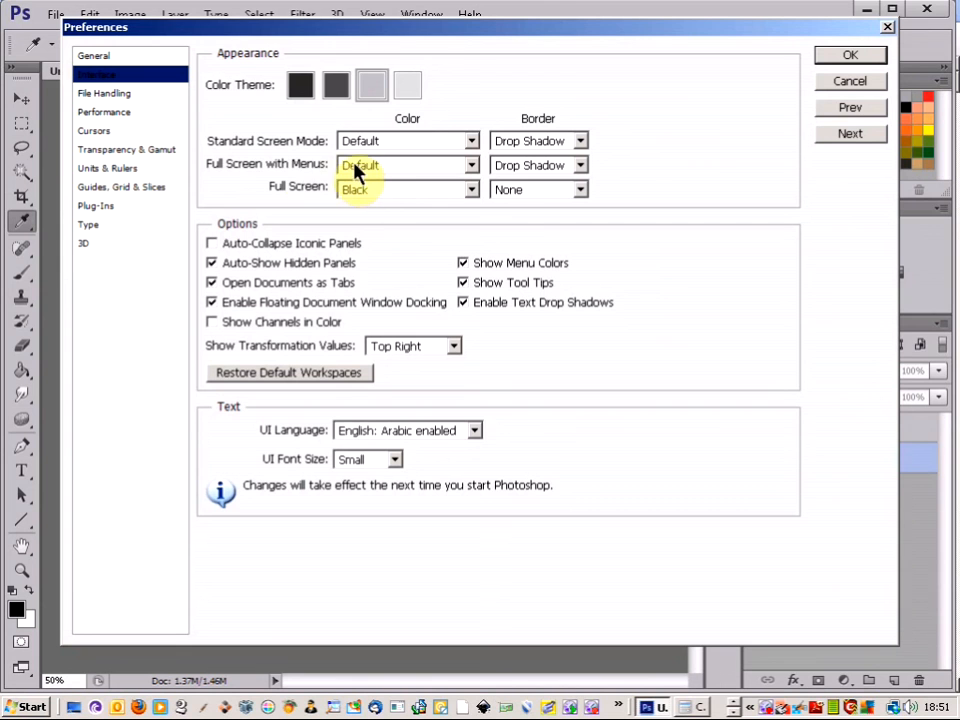
- Examine the preference pages for File Handling, Performance, Transparency & Gamut, Units & Rulers, Guides, Grid & Slices, Plug-Ins and Type
left_click(103, 95)
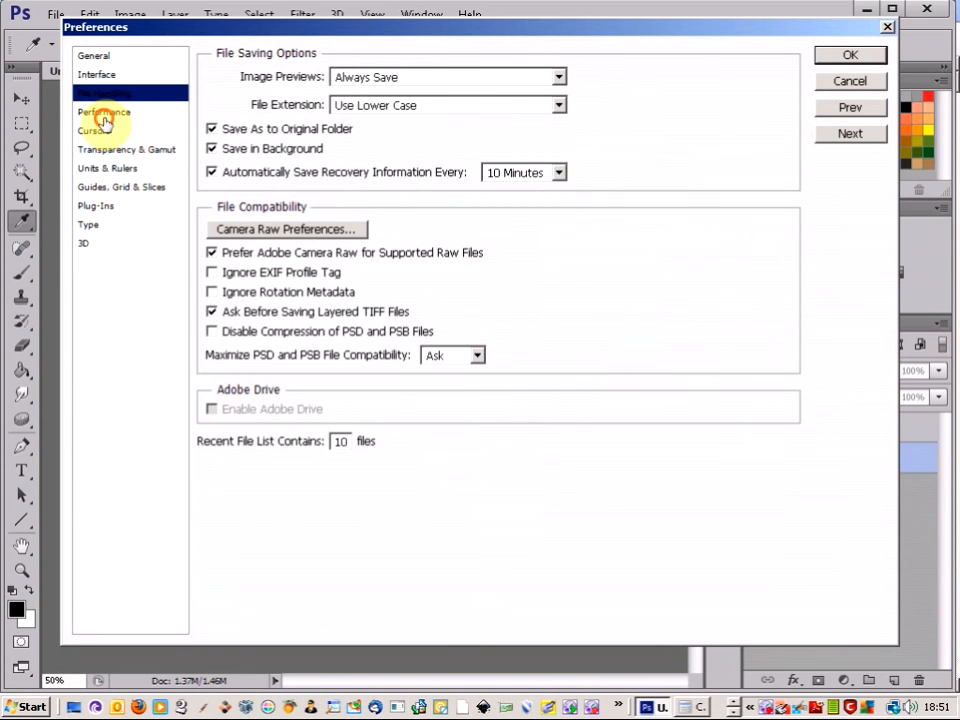
left_click(103, 112)
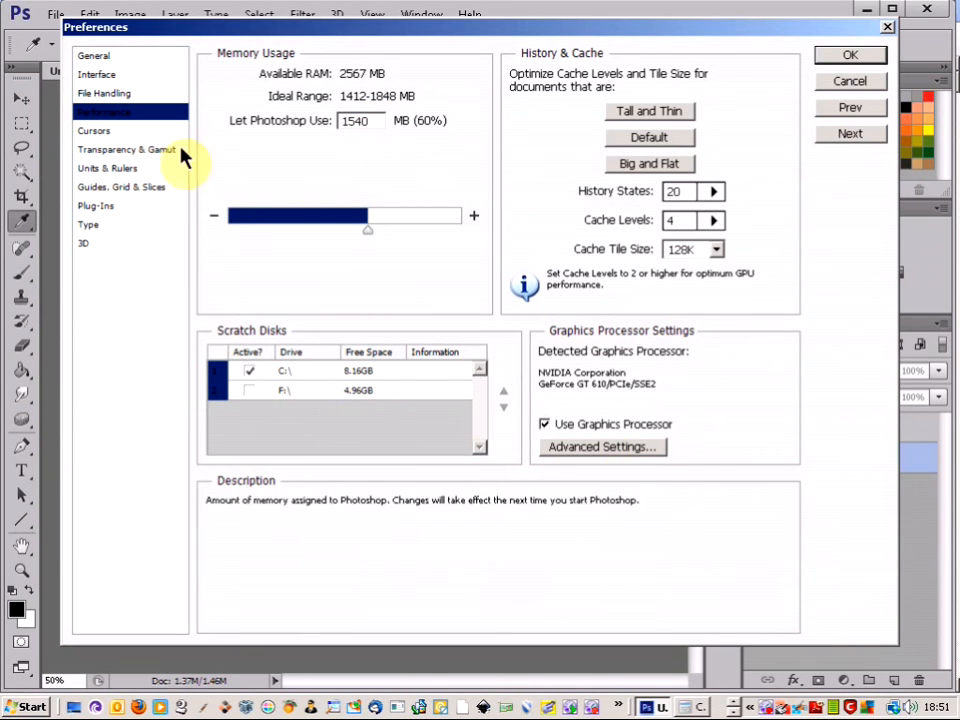
left_click(104, 151)
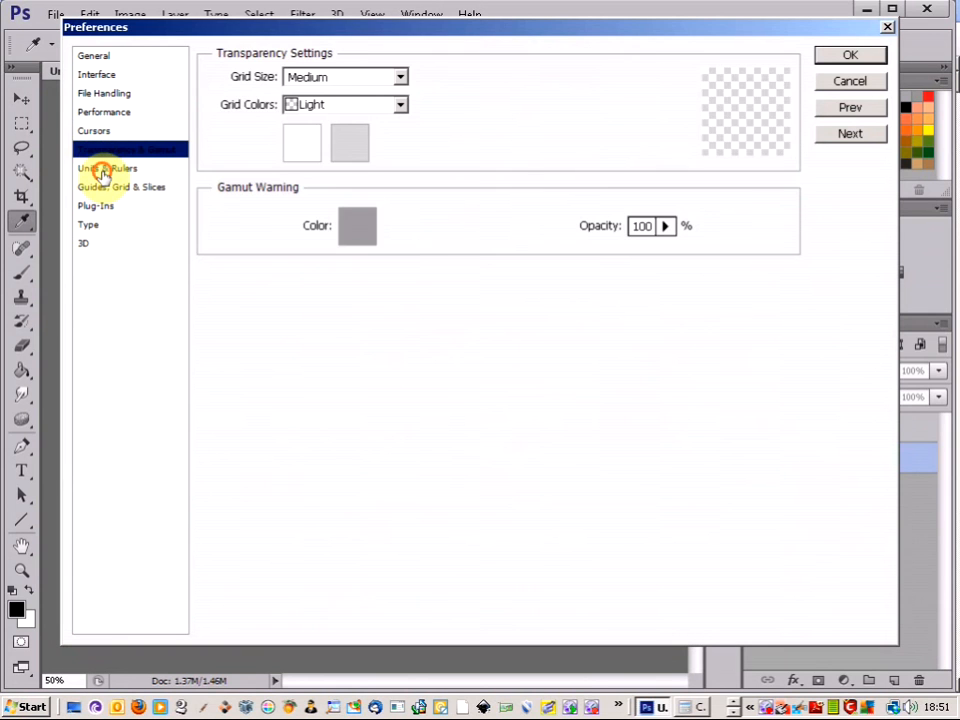
left_click(99, 169)
left_click(95, 188)
left_click(95, 205)
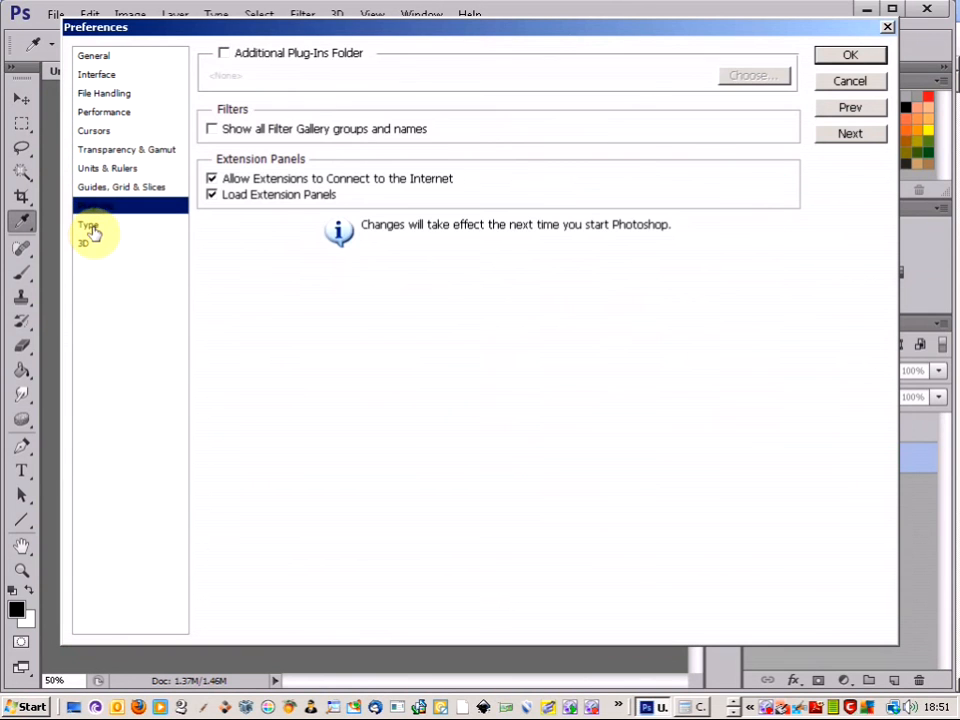
left_click(92, 226)
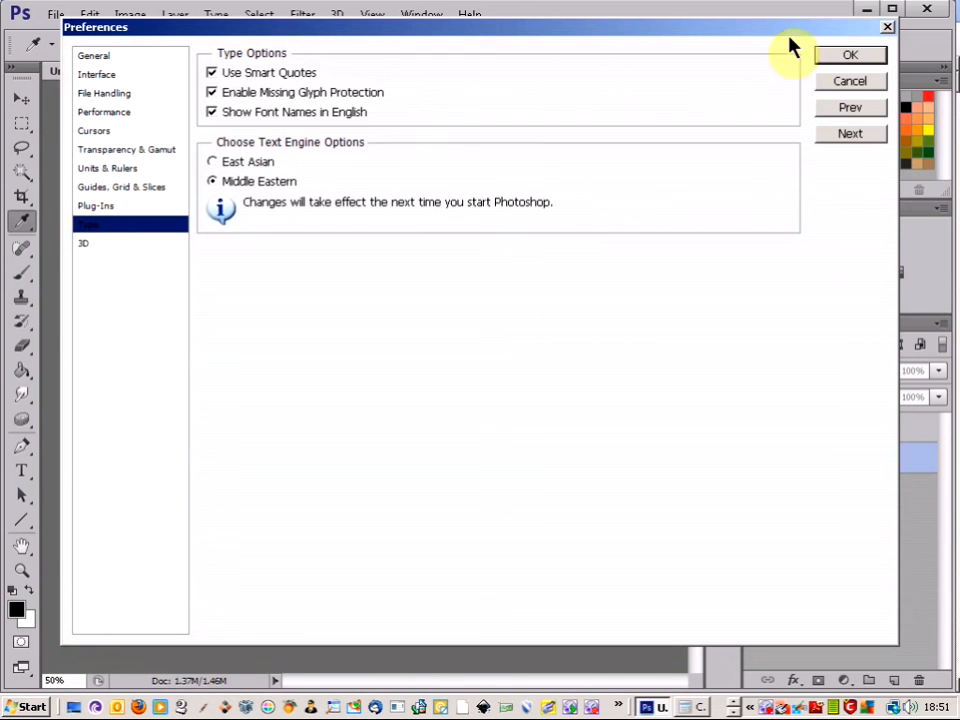
- Revisit the preference pages from Units & Rulers back to General, including the graphics processor settings, and cancel the Preferences dialog
left_click(105, 167)
left_click(105, 149)
left_click(100, 131)
left_click(112, 111)
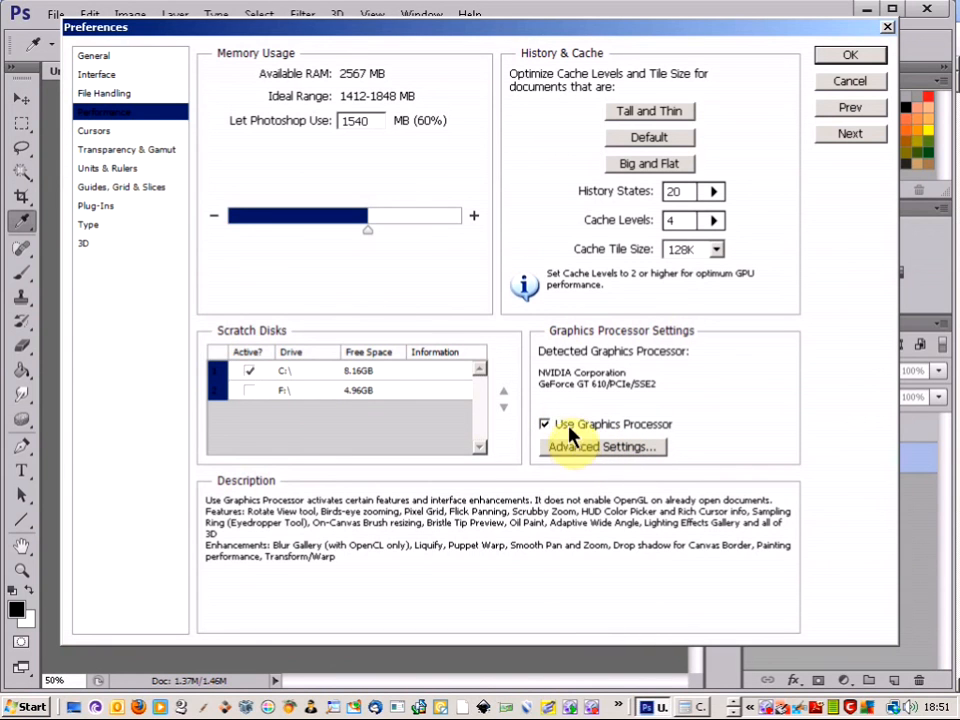
left_click(105, 93)
left_click(100, 58)
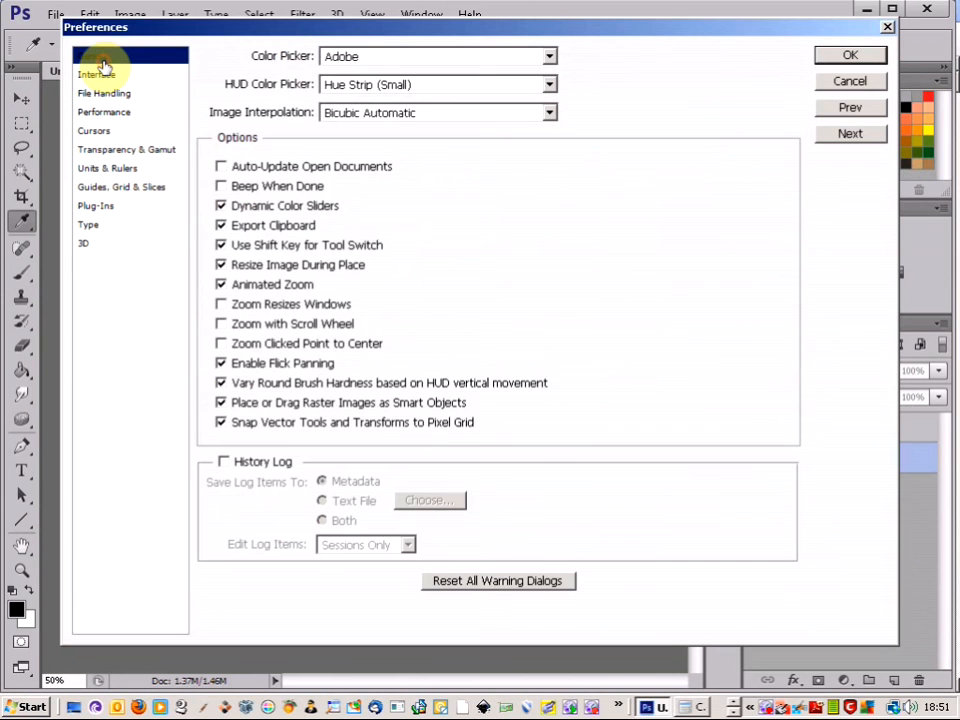
left_click(850, 82)
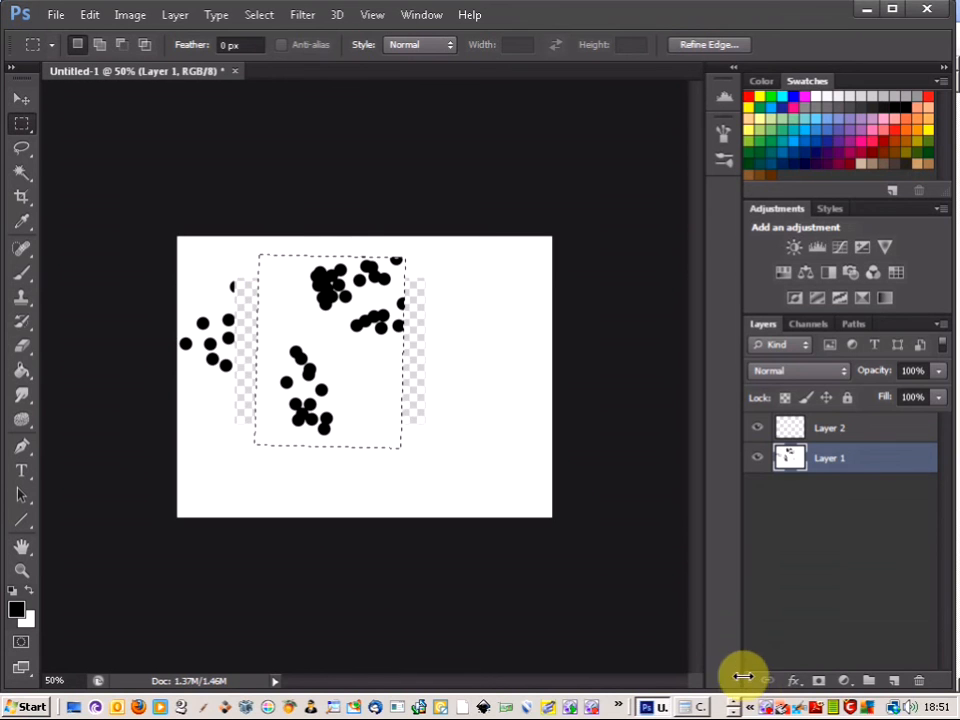
right_click(765, 706)
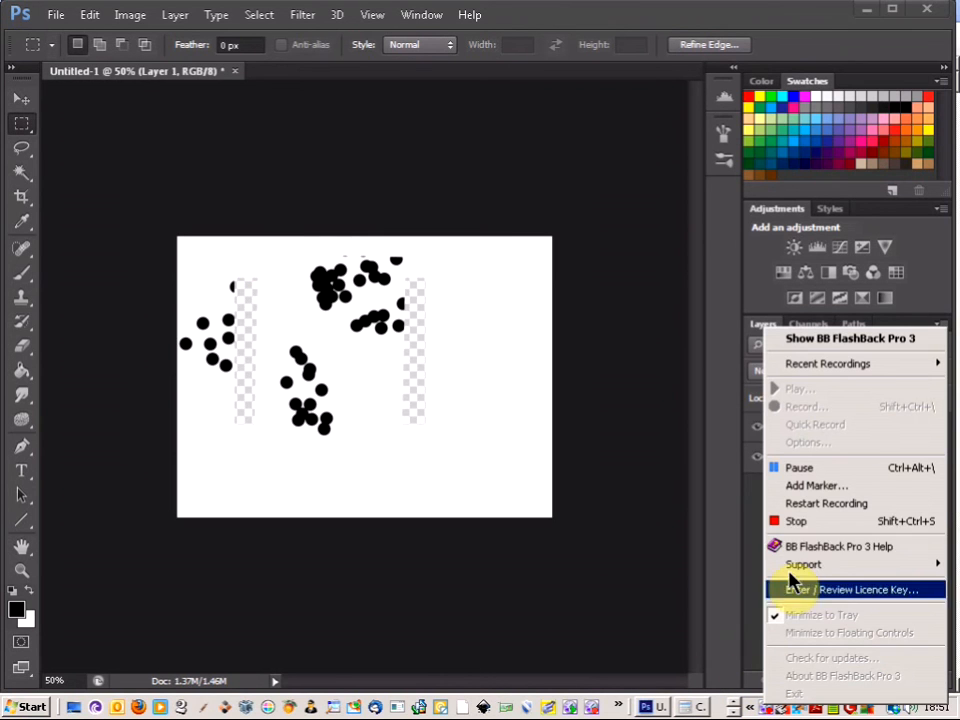